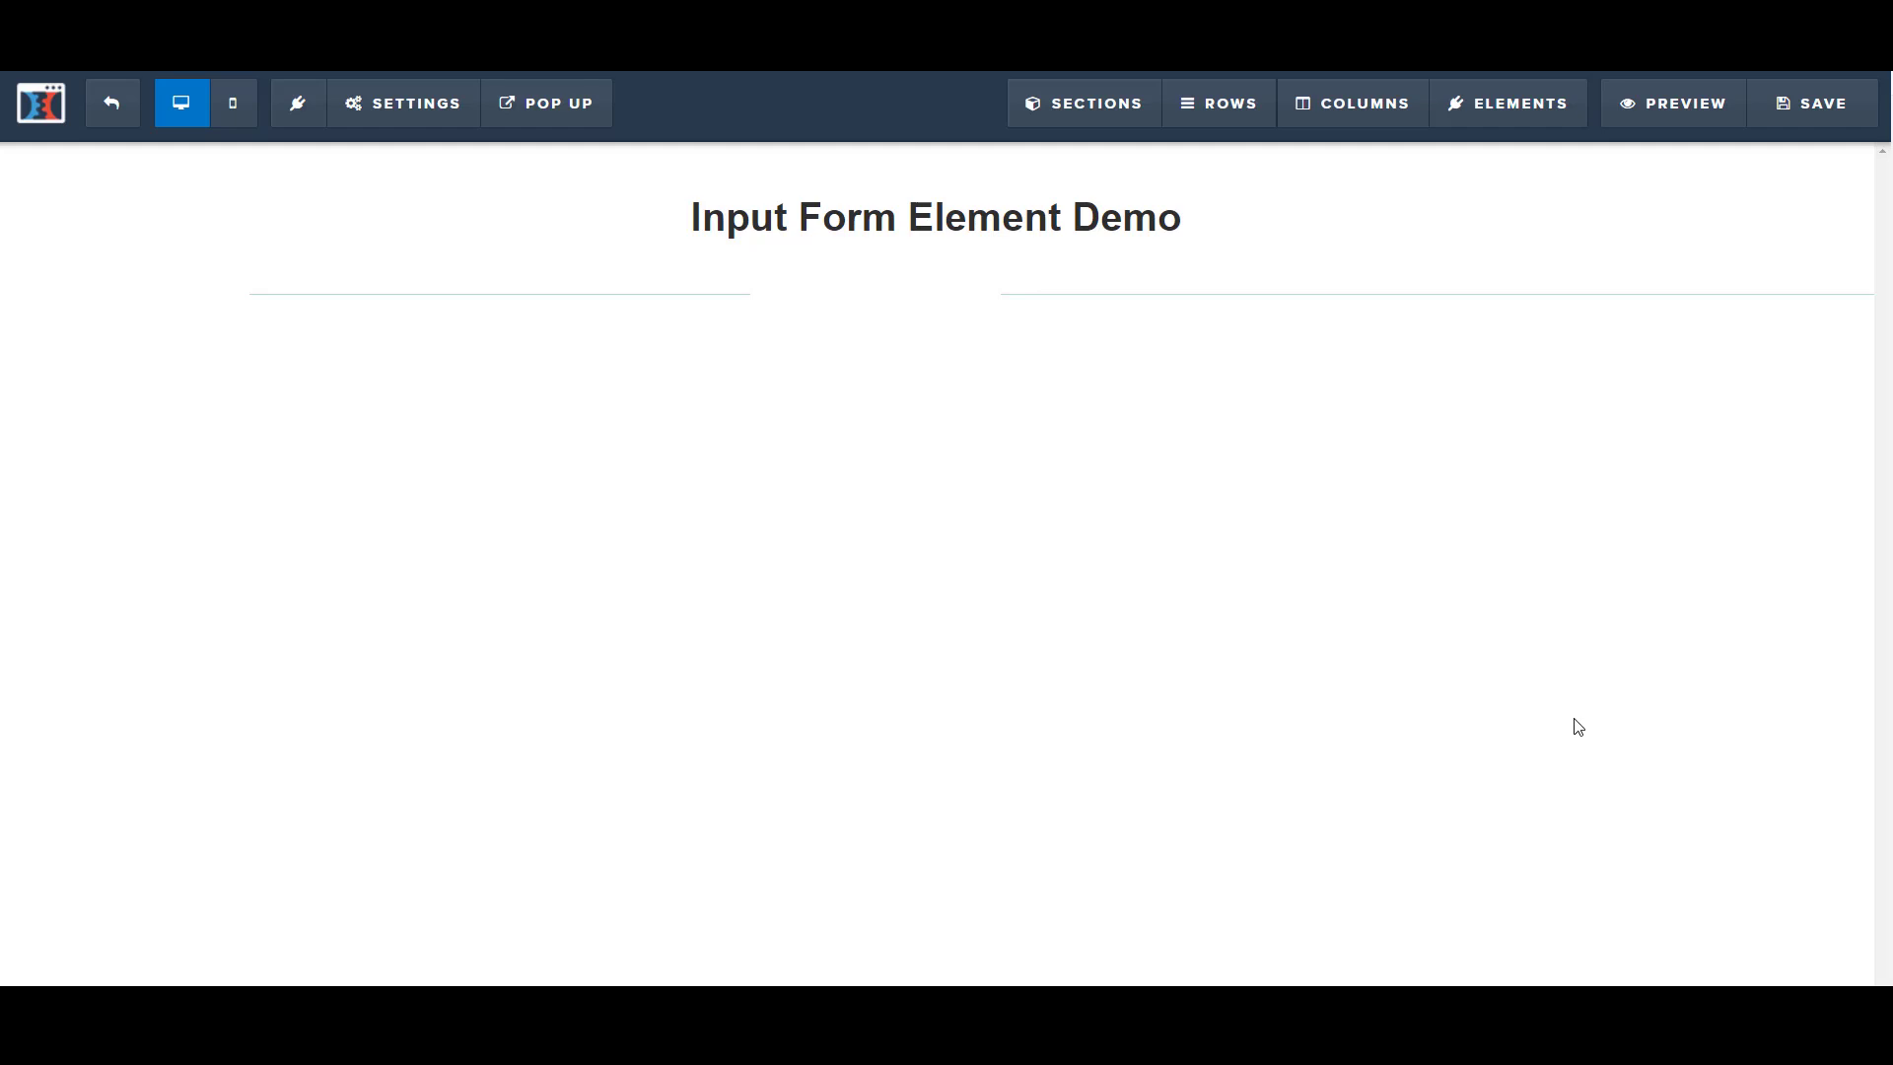
# Add a form Input field with placeholder 'Your Email Address Here...' below the Input Form Element Demo headline.
pyautogui.click(445, 111)
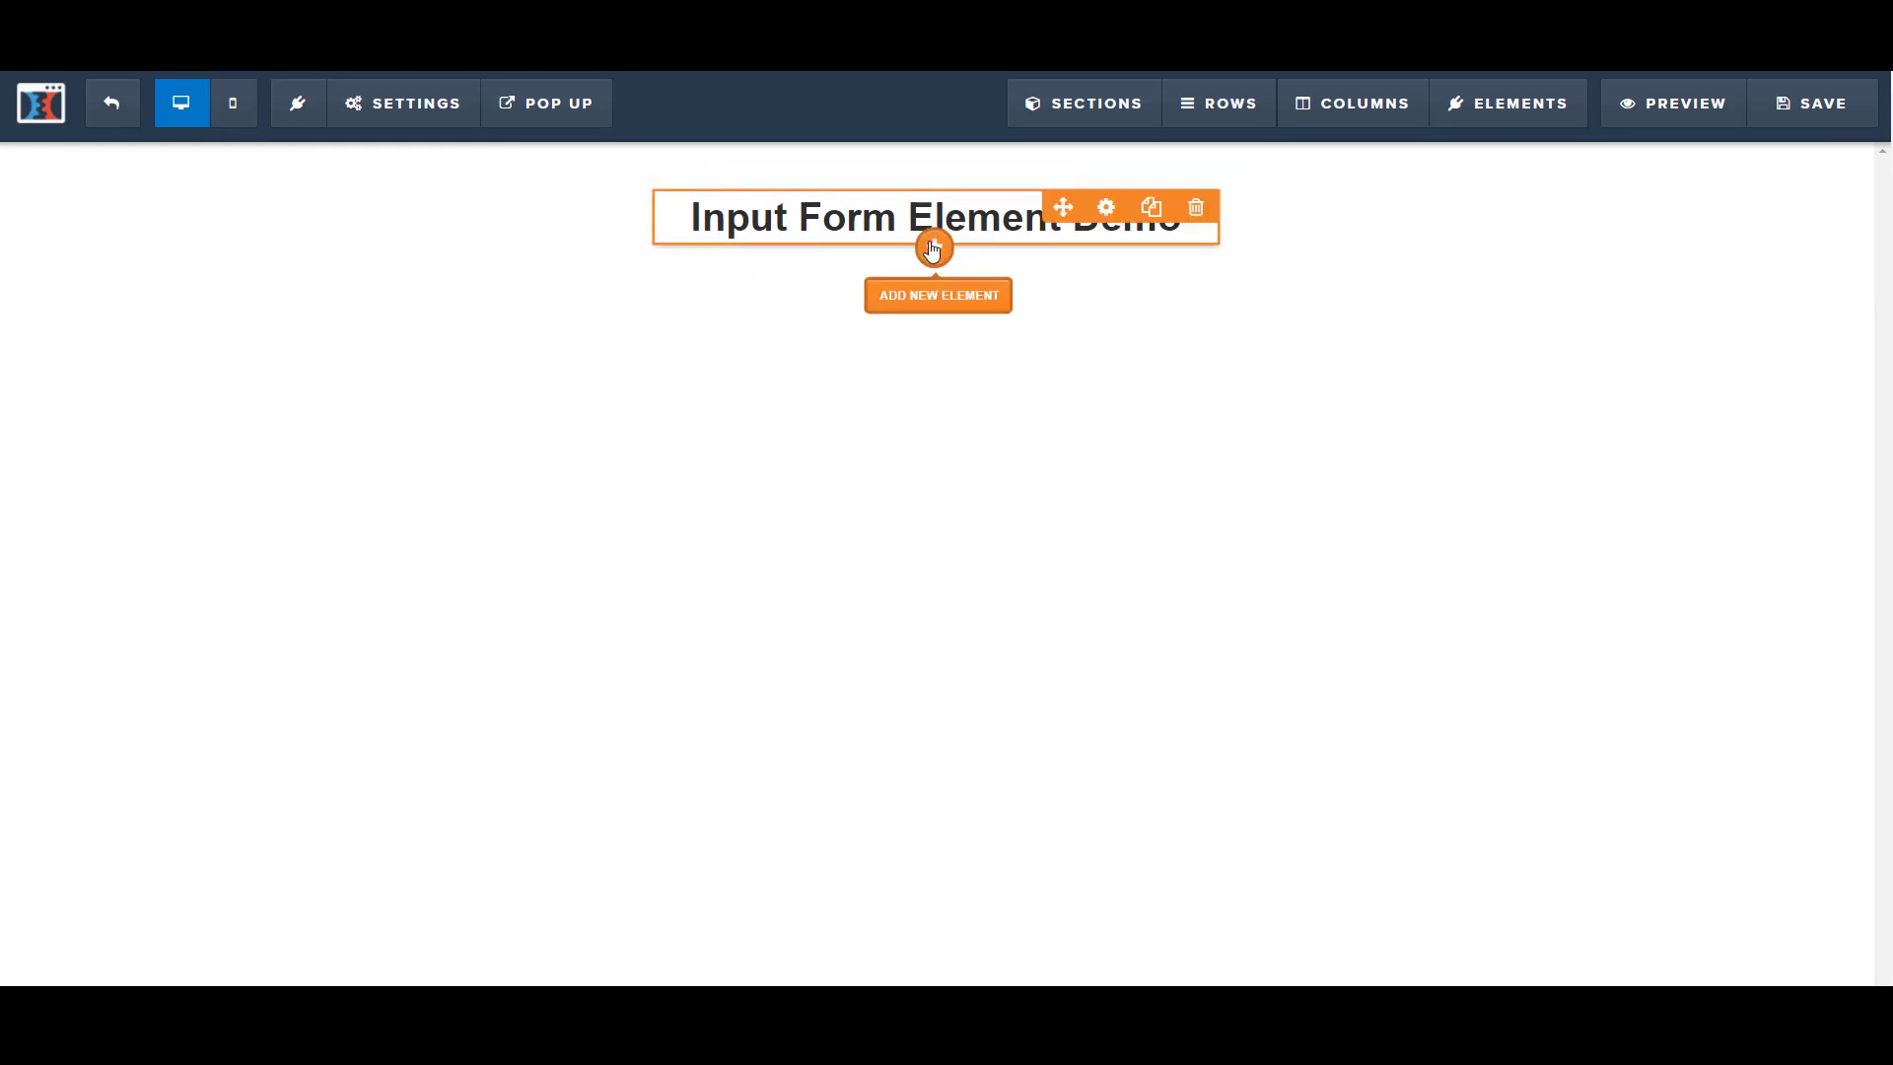
pyautogui.click(935, 246)
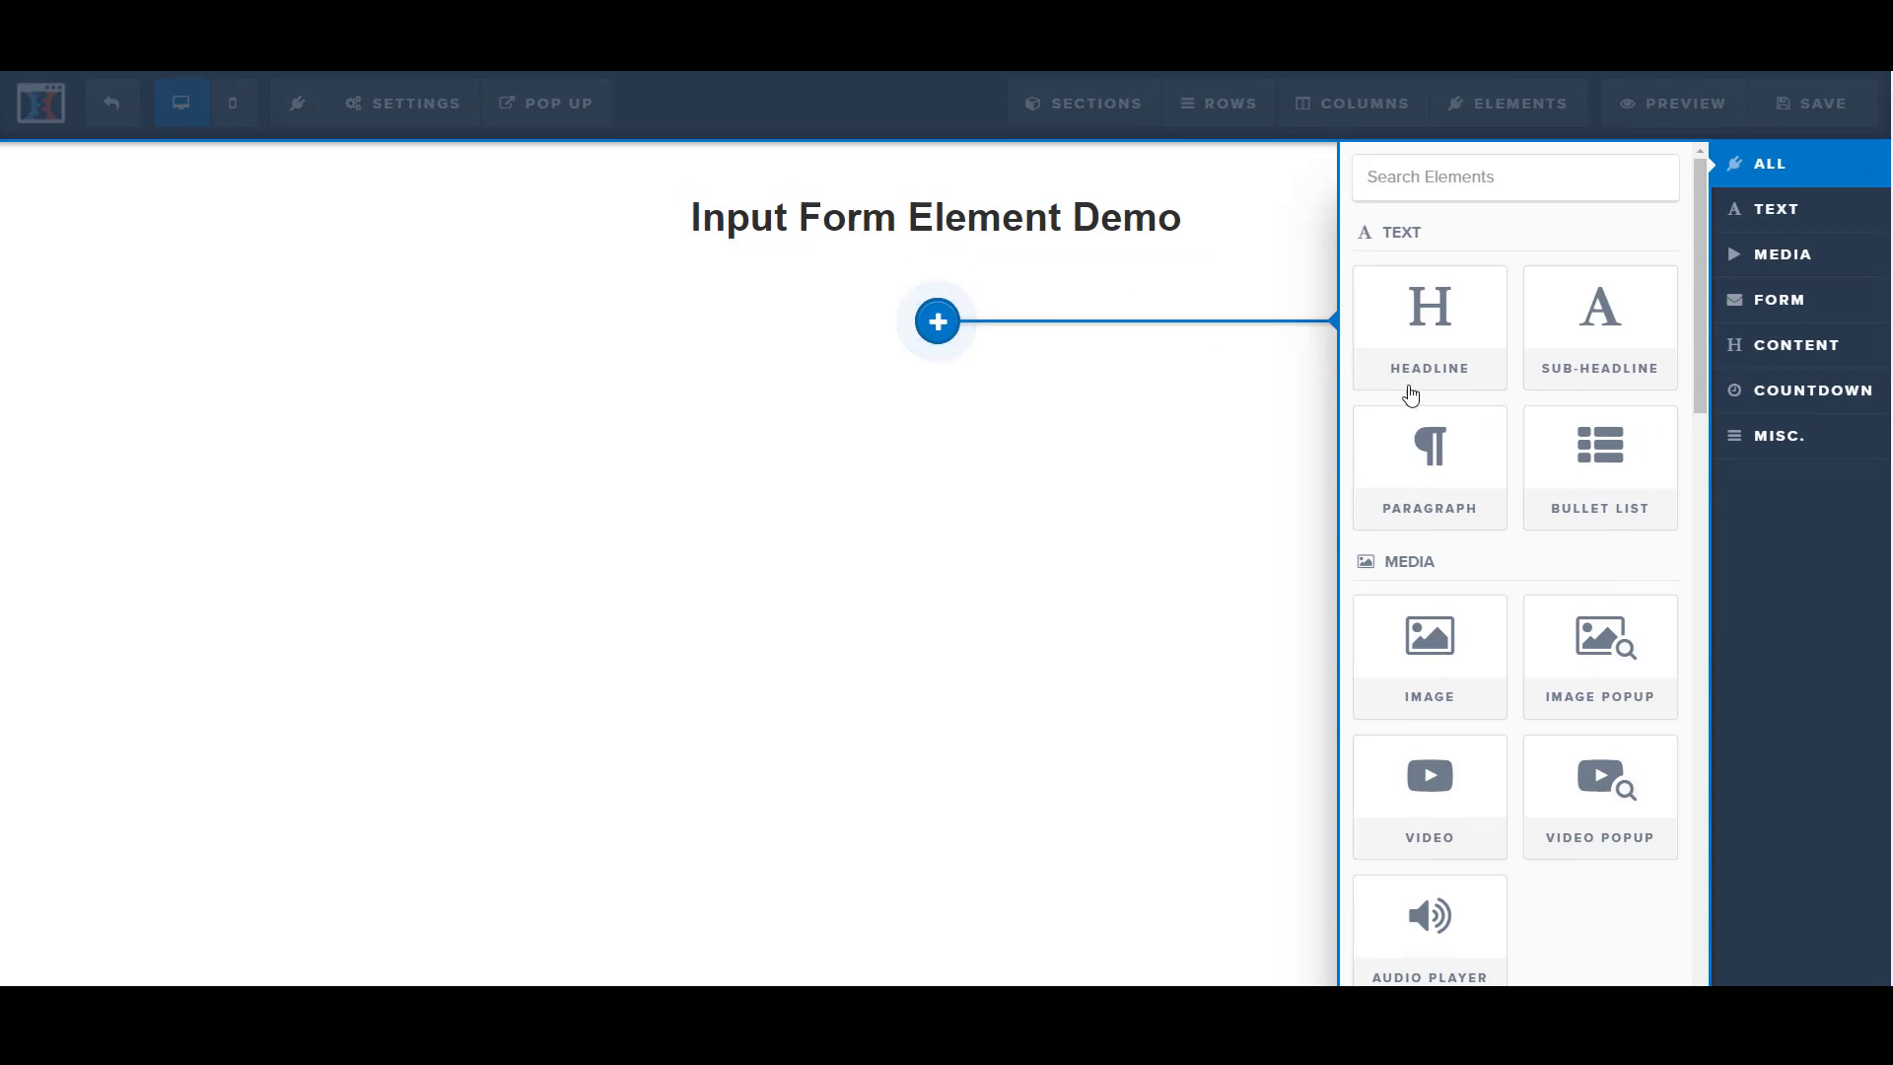
pyautogui.moveTo(1420, 424); pyautogui.dragTo(1528, 422)
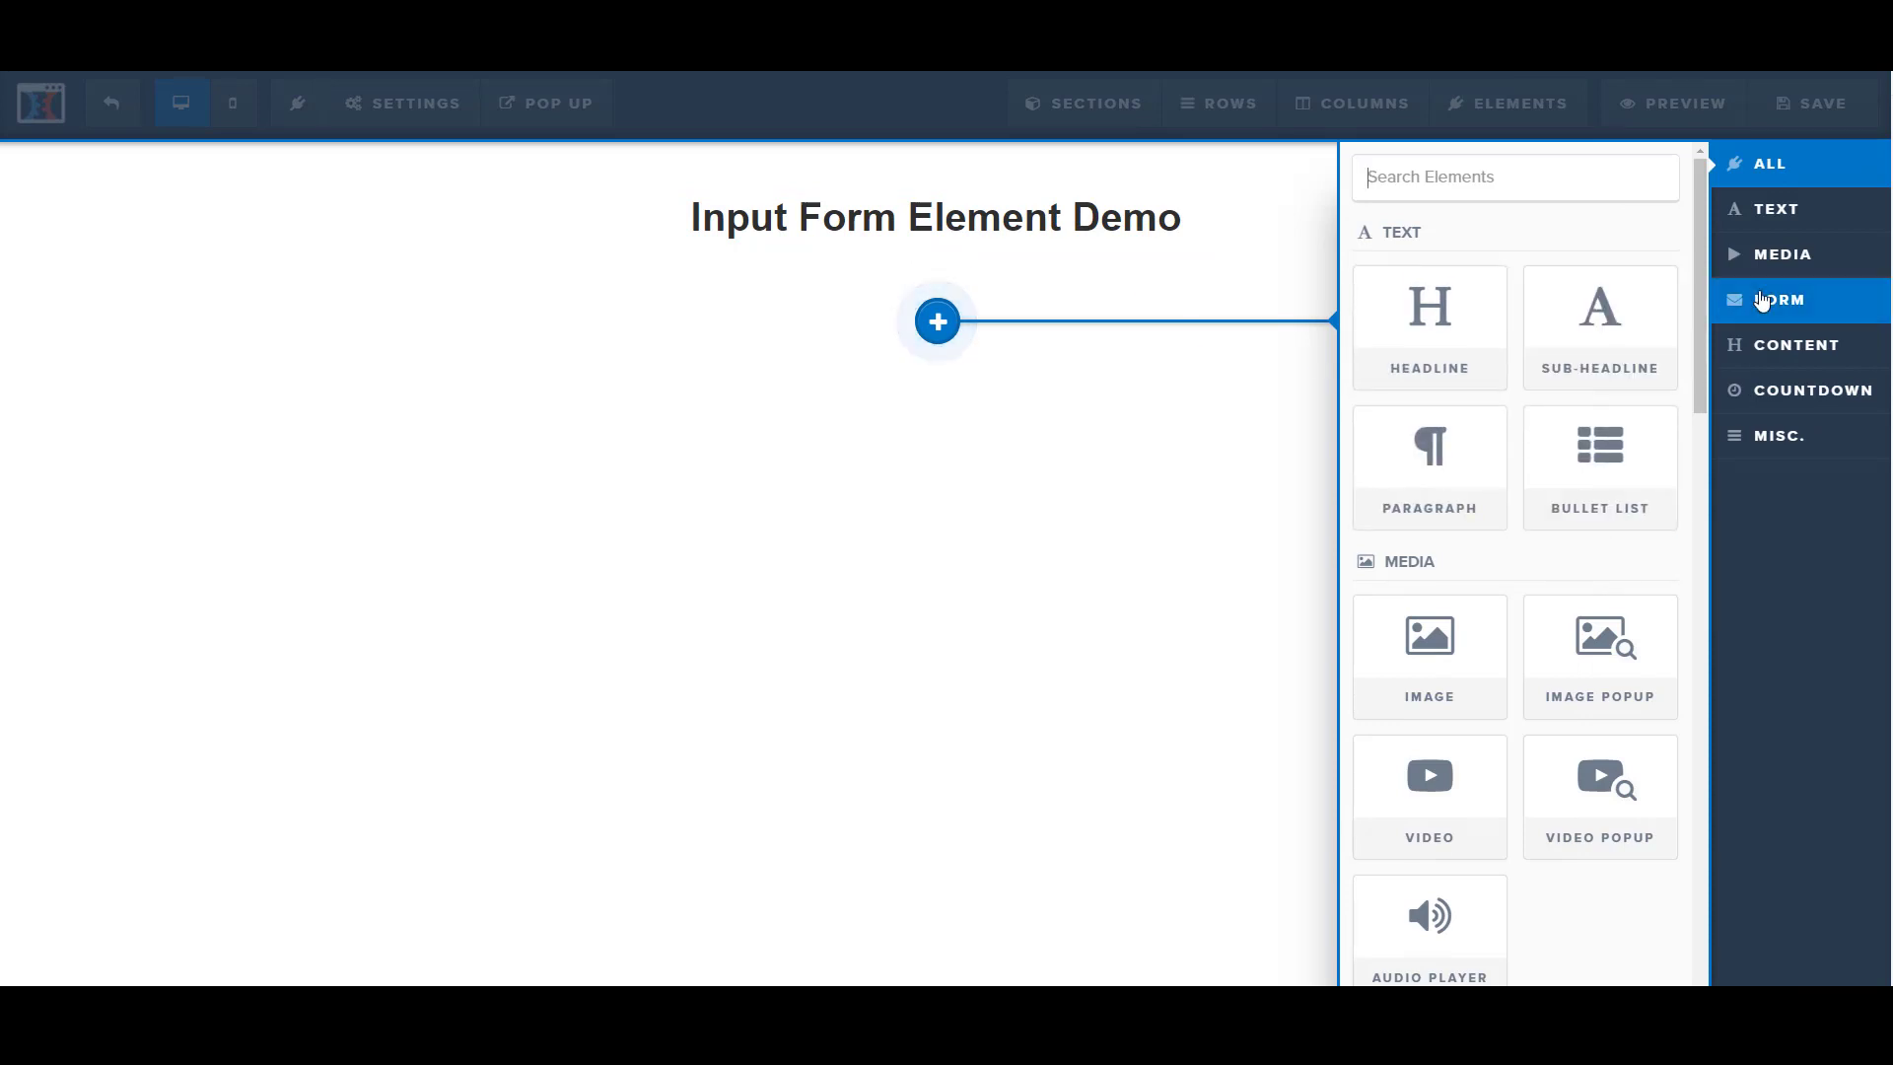
pyautogui.click(1769, 302)
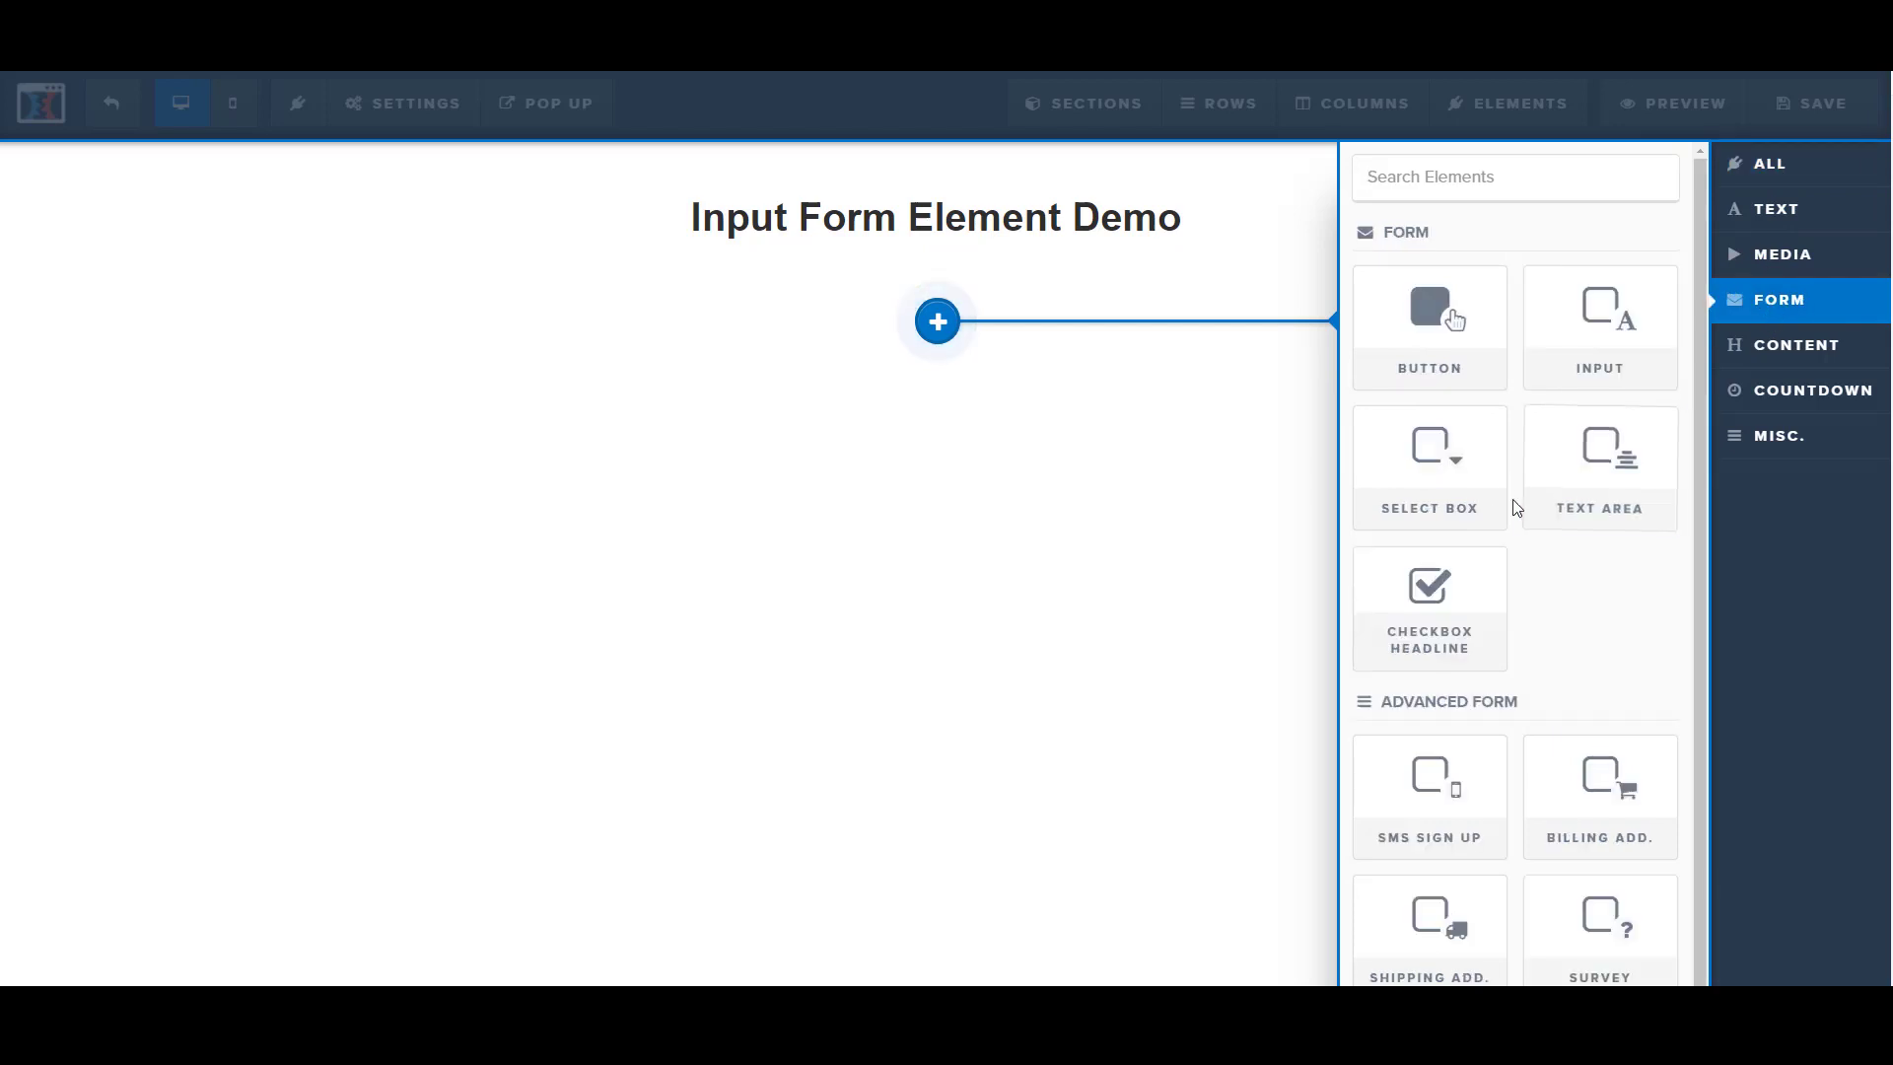
pyautogui.click(1573, 330)
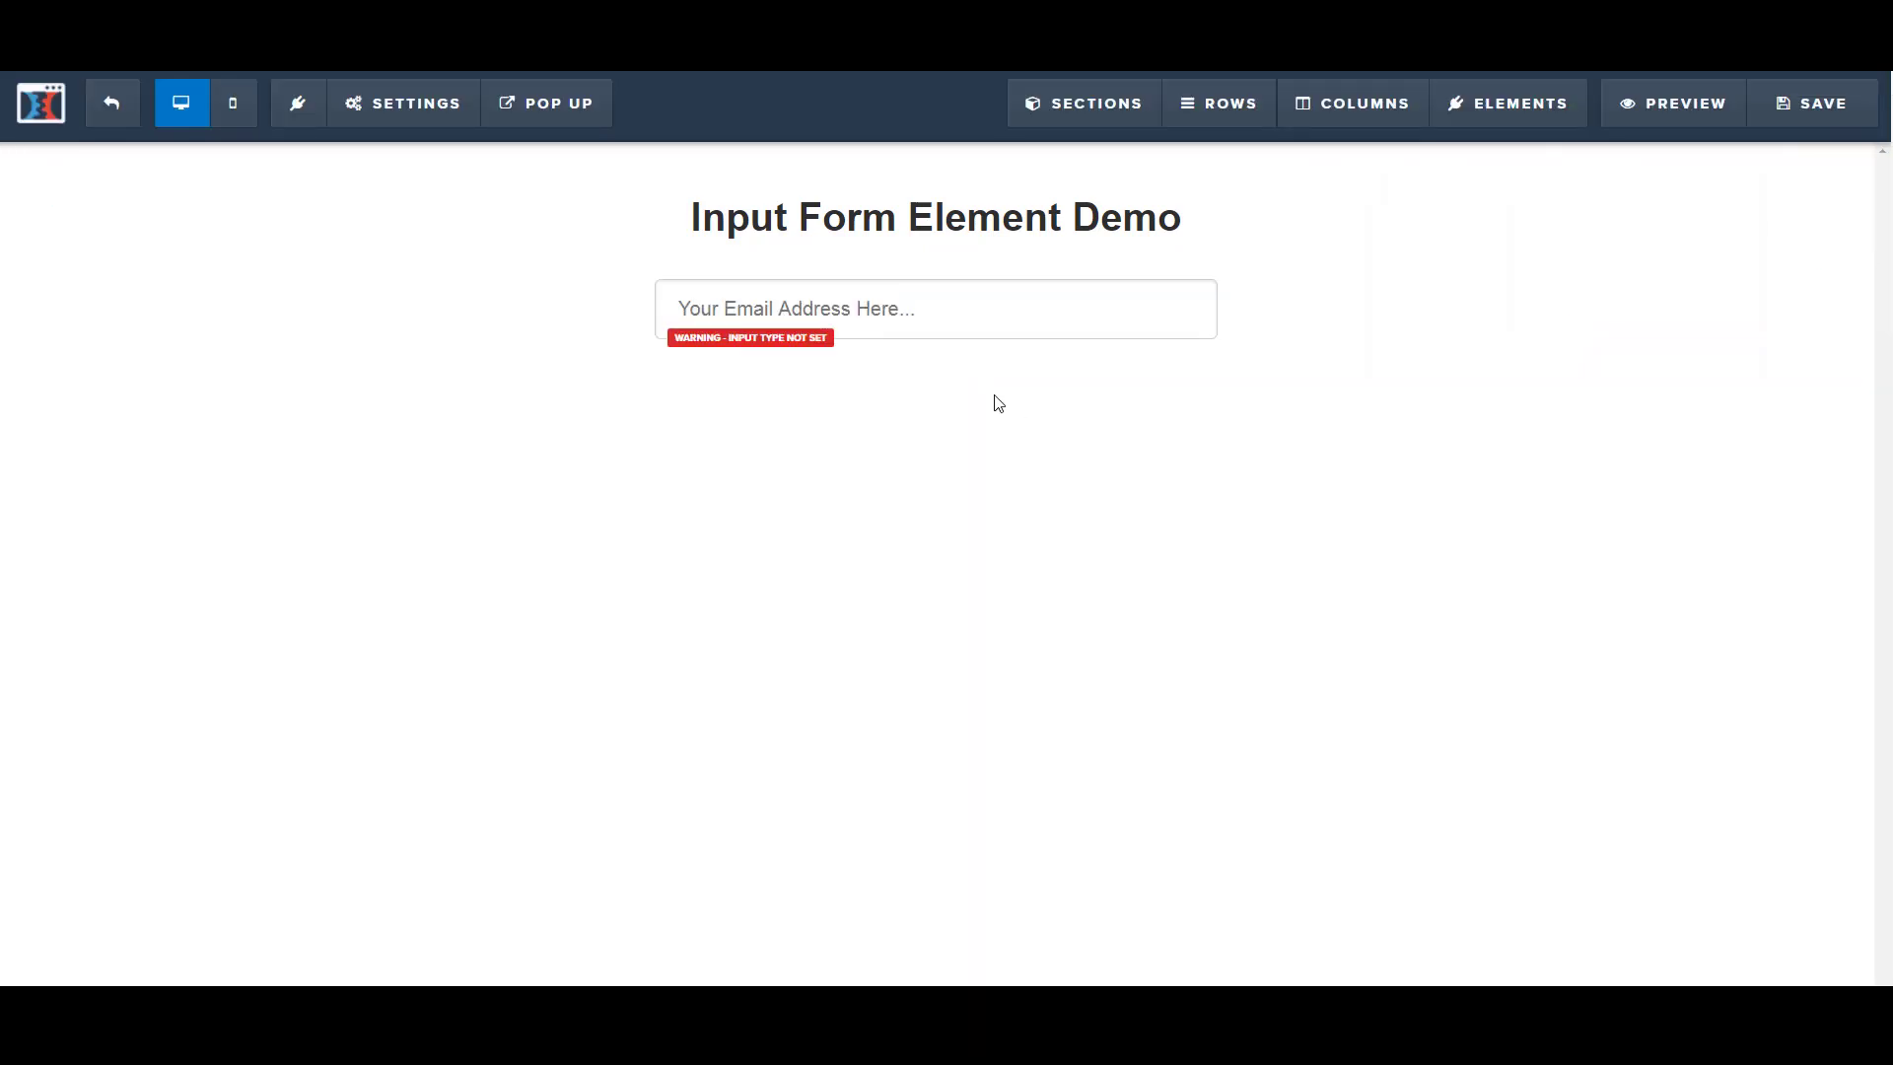
pyautogui.moveTo(1005, 321)
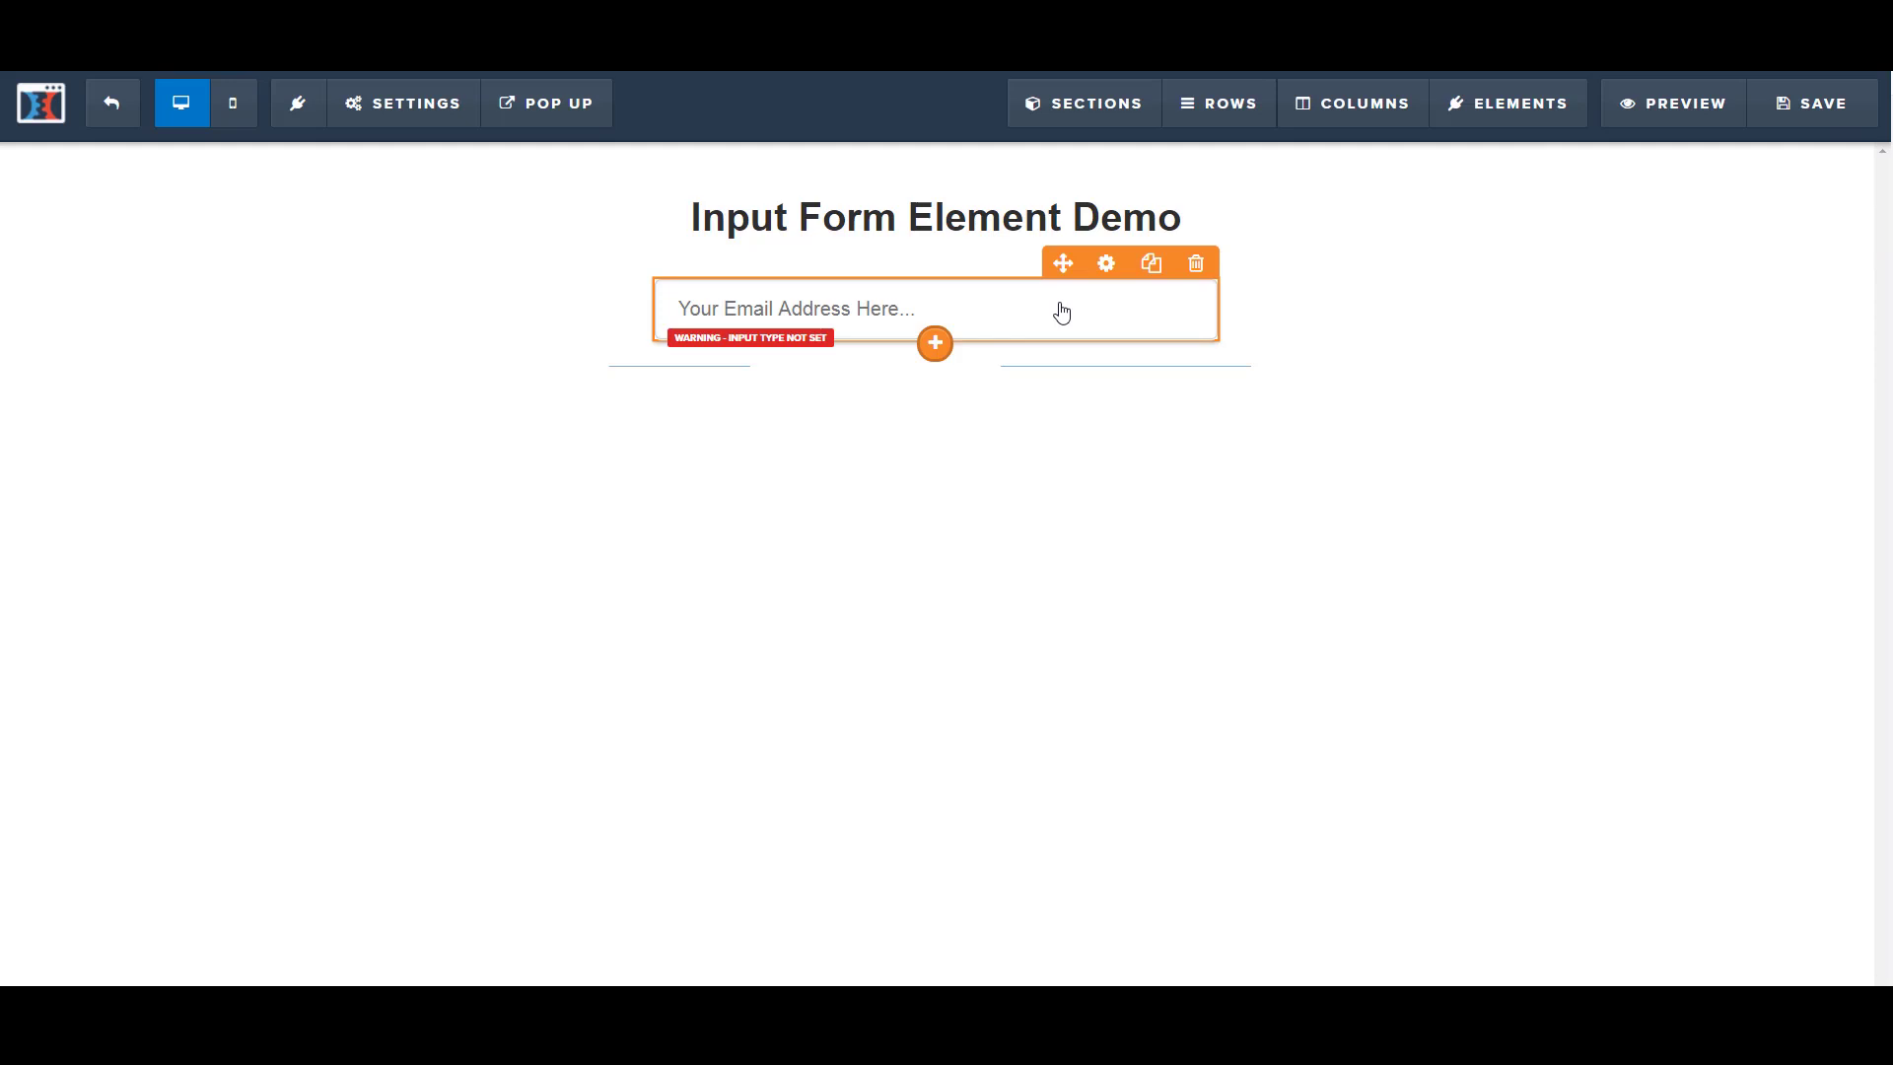
# Add another form Input field directly below the first input.
pyautogui.click(936, 345)
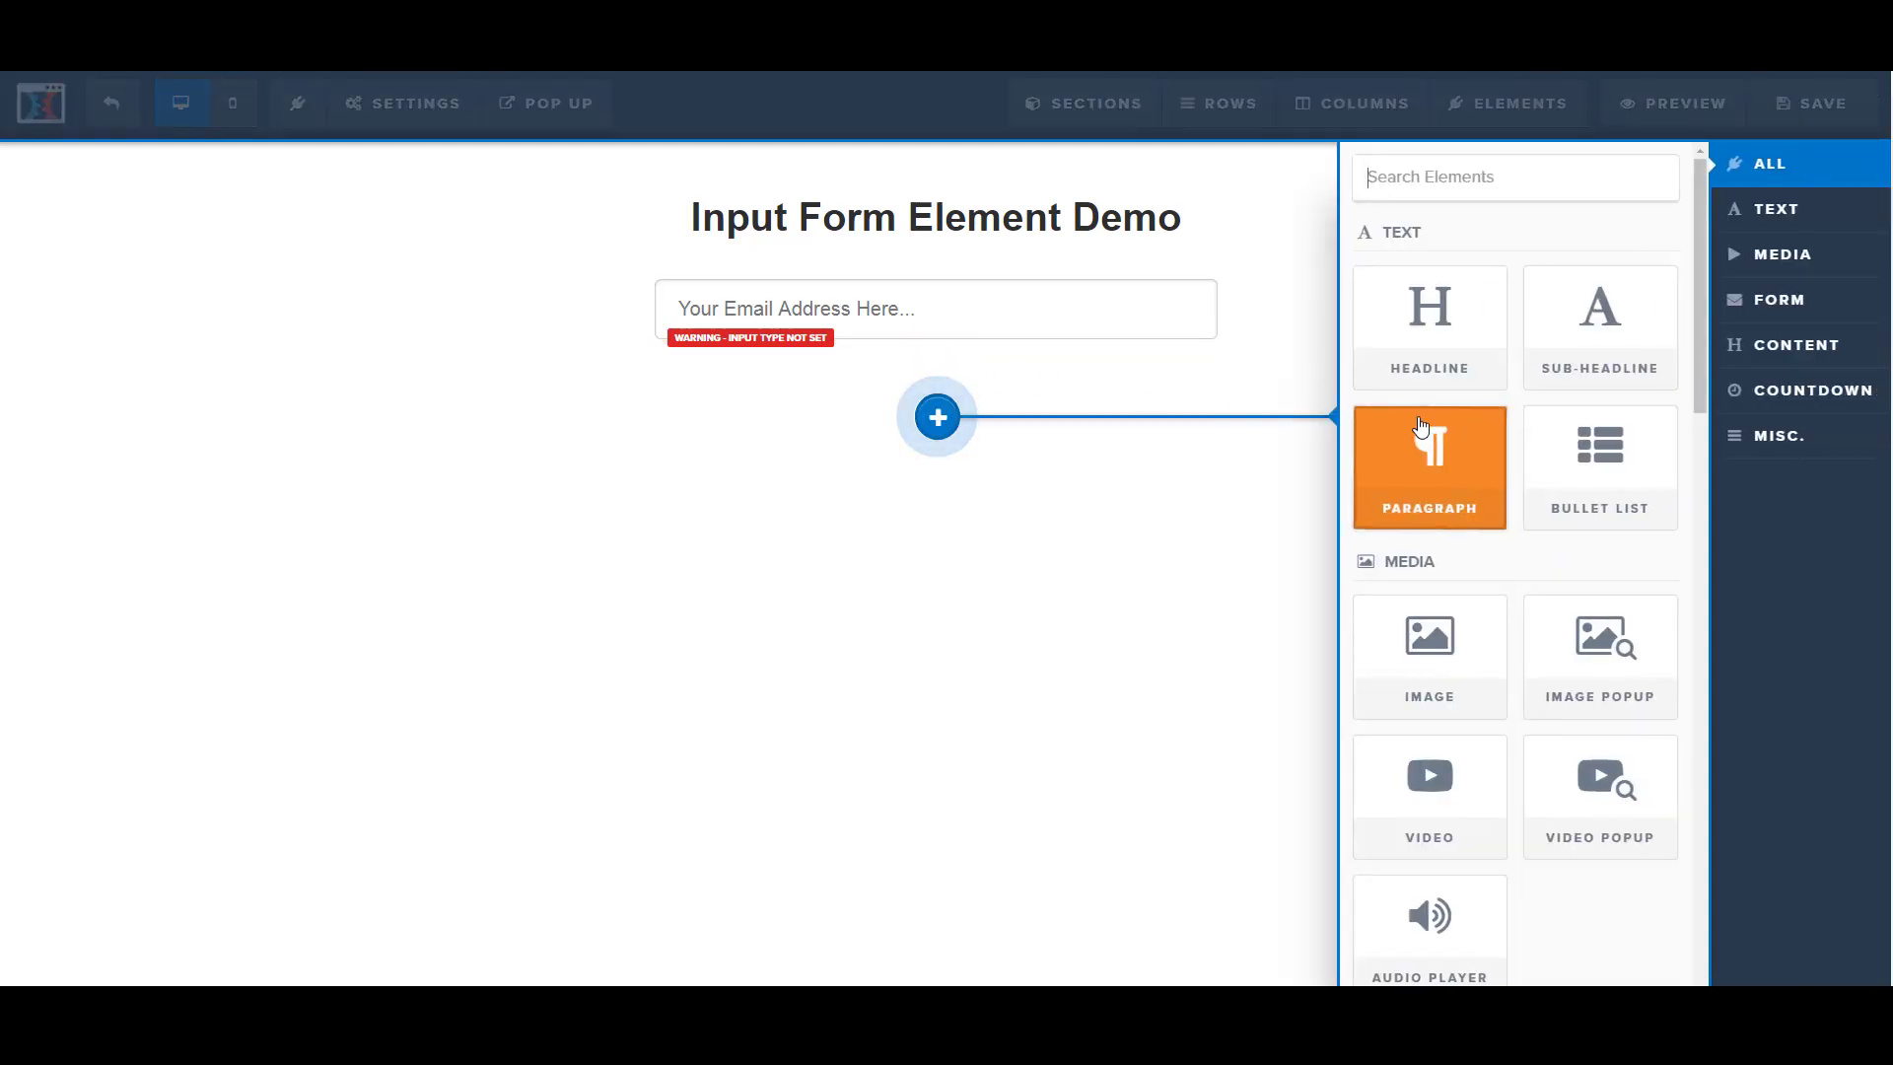
pyautogui.click(1749, 313)
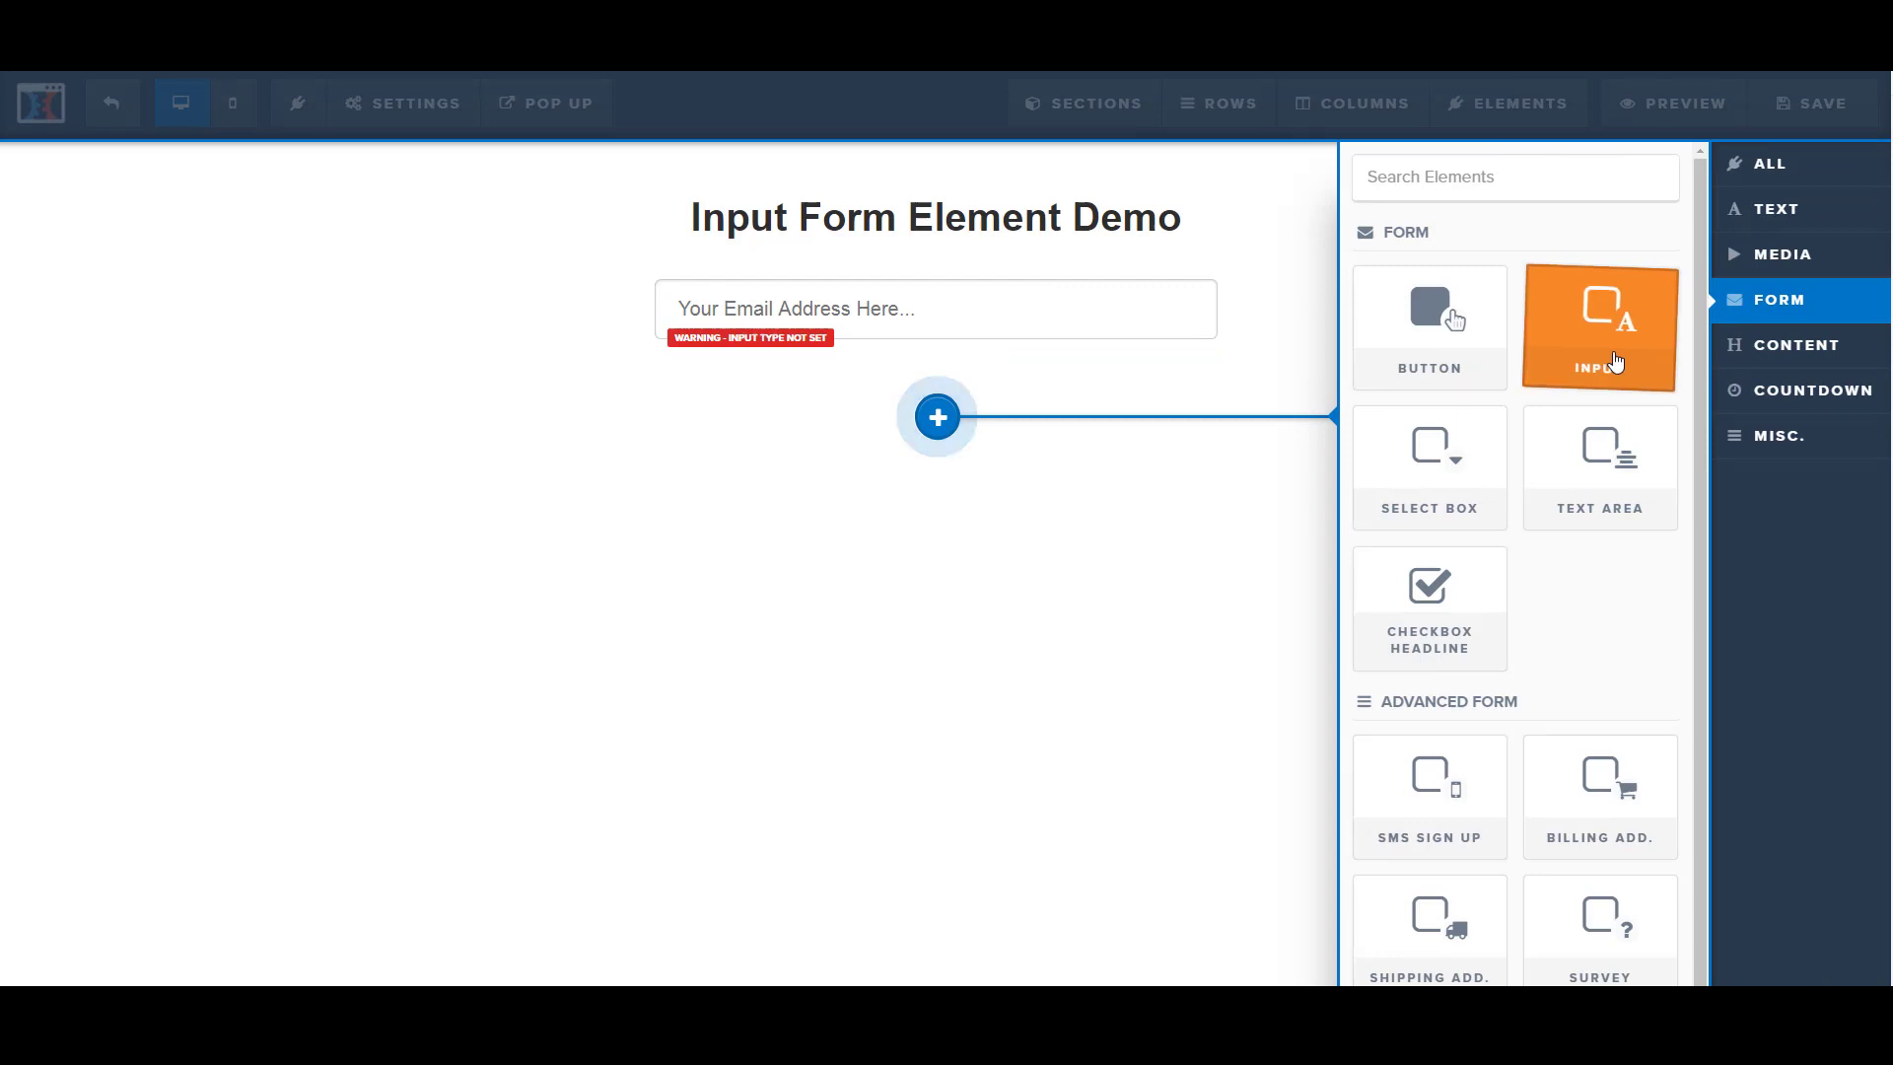
pyautogui.click(1612, 361)
pyautogui.moveTo(934, 381)
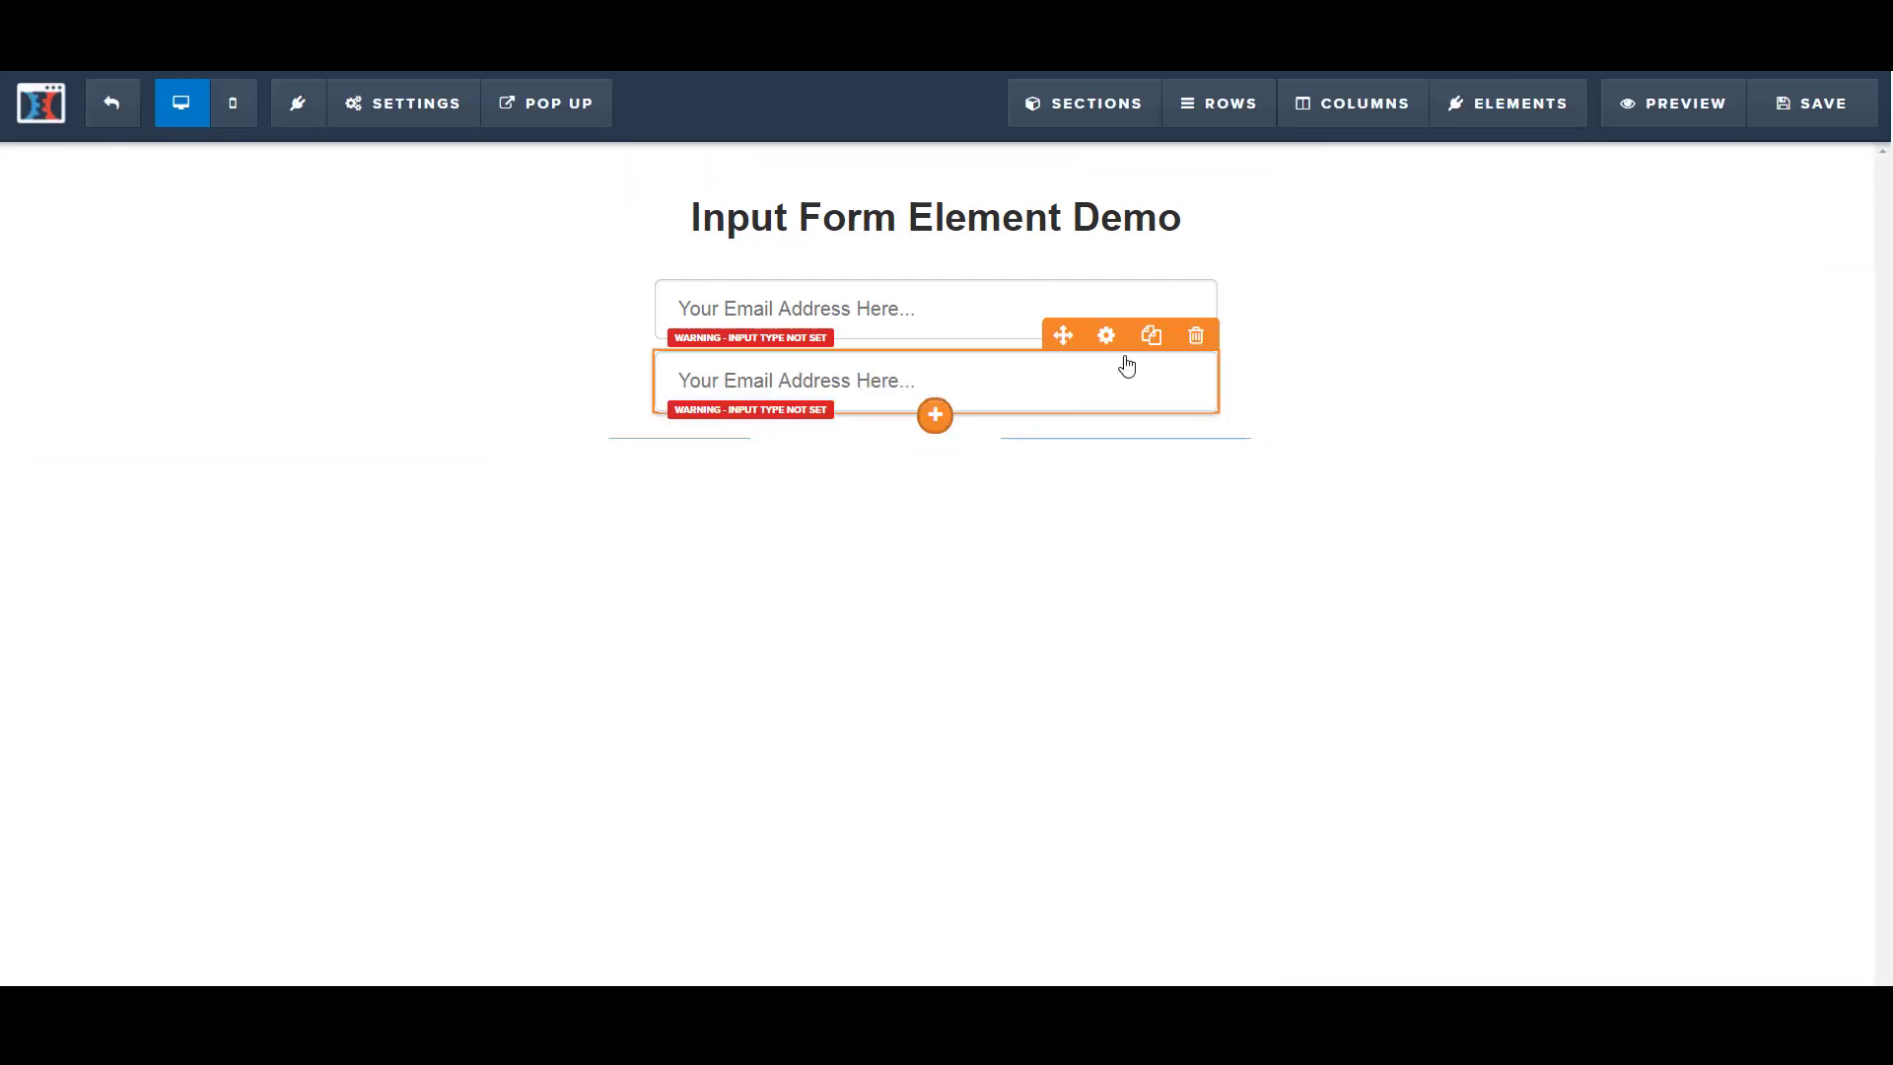
# Duplicate the second input, then delete the duplicate and confirm its removal.
pyautogui.click(1151, 335)
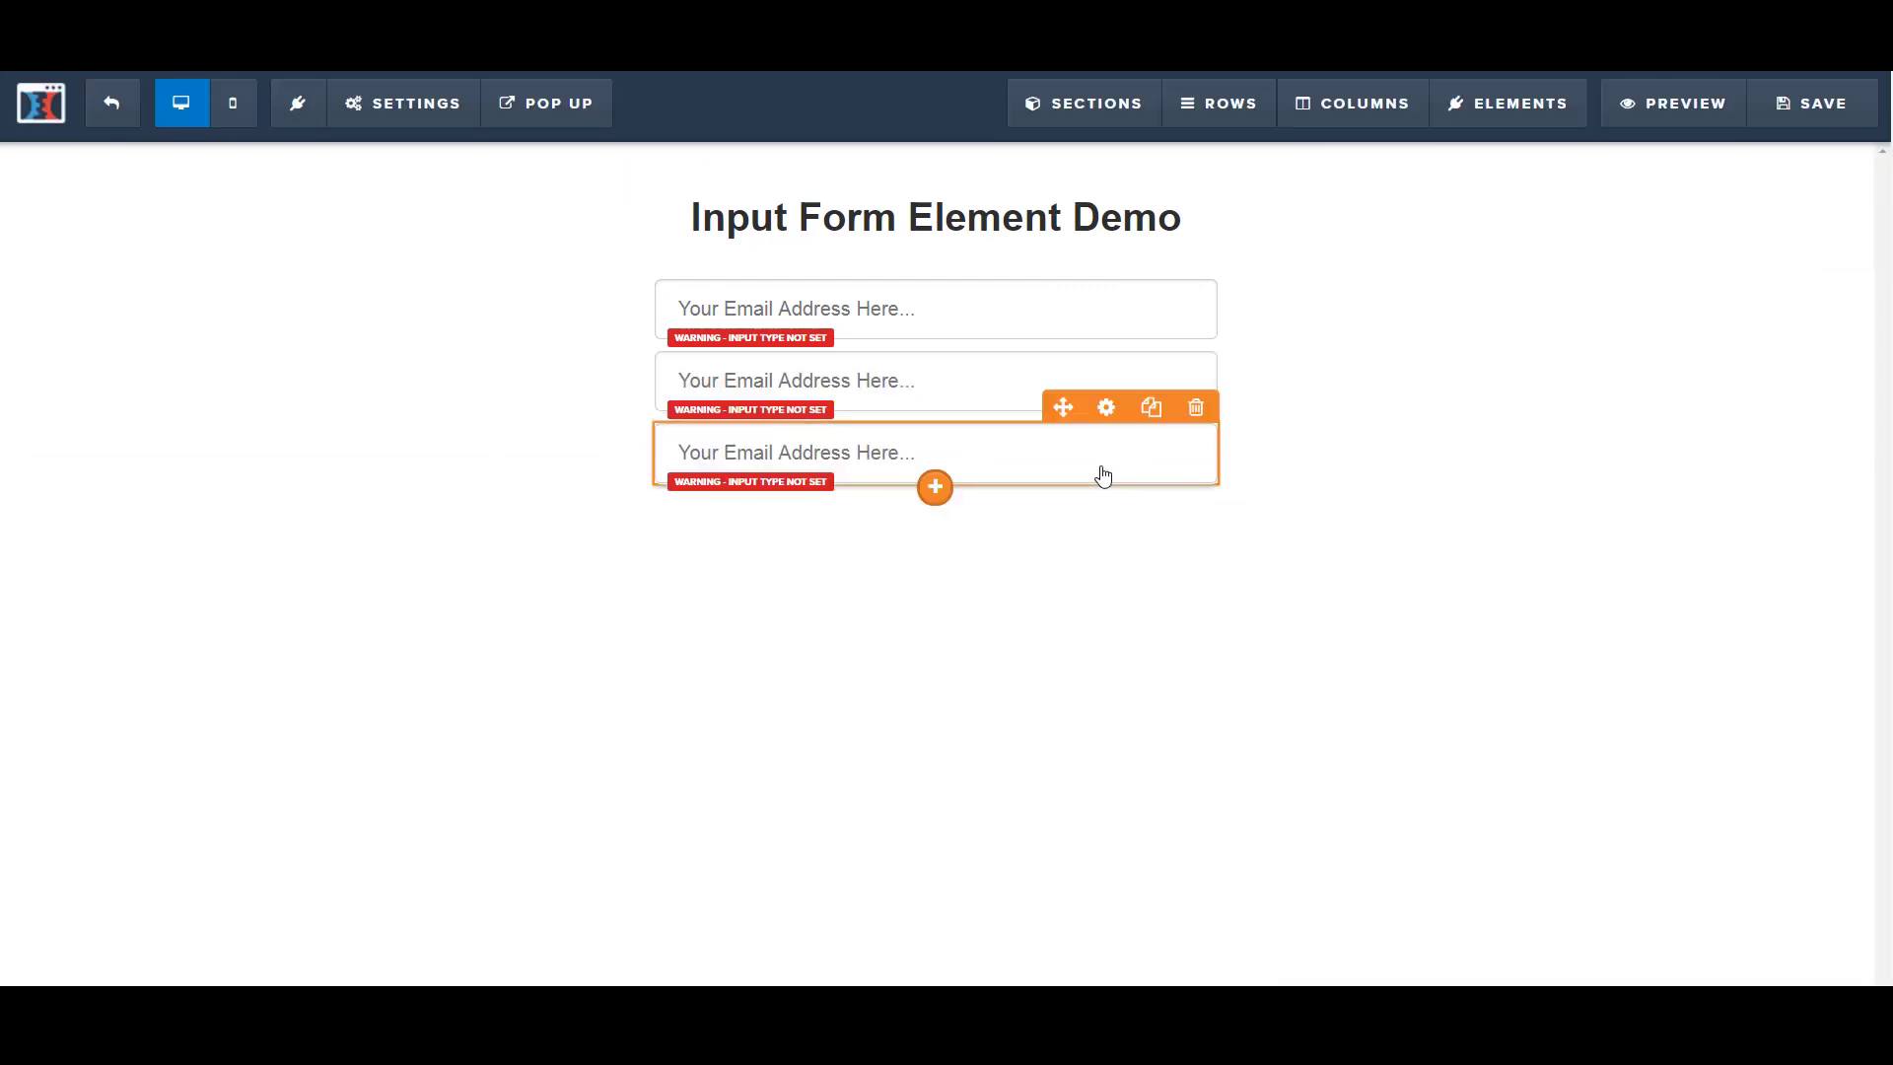
pyautogui.click(1196, 407)
pyautogui.click(1040, 154)
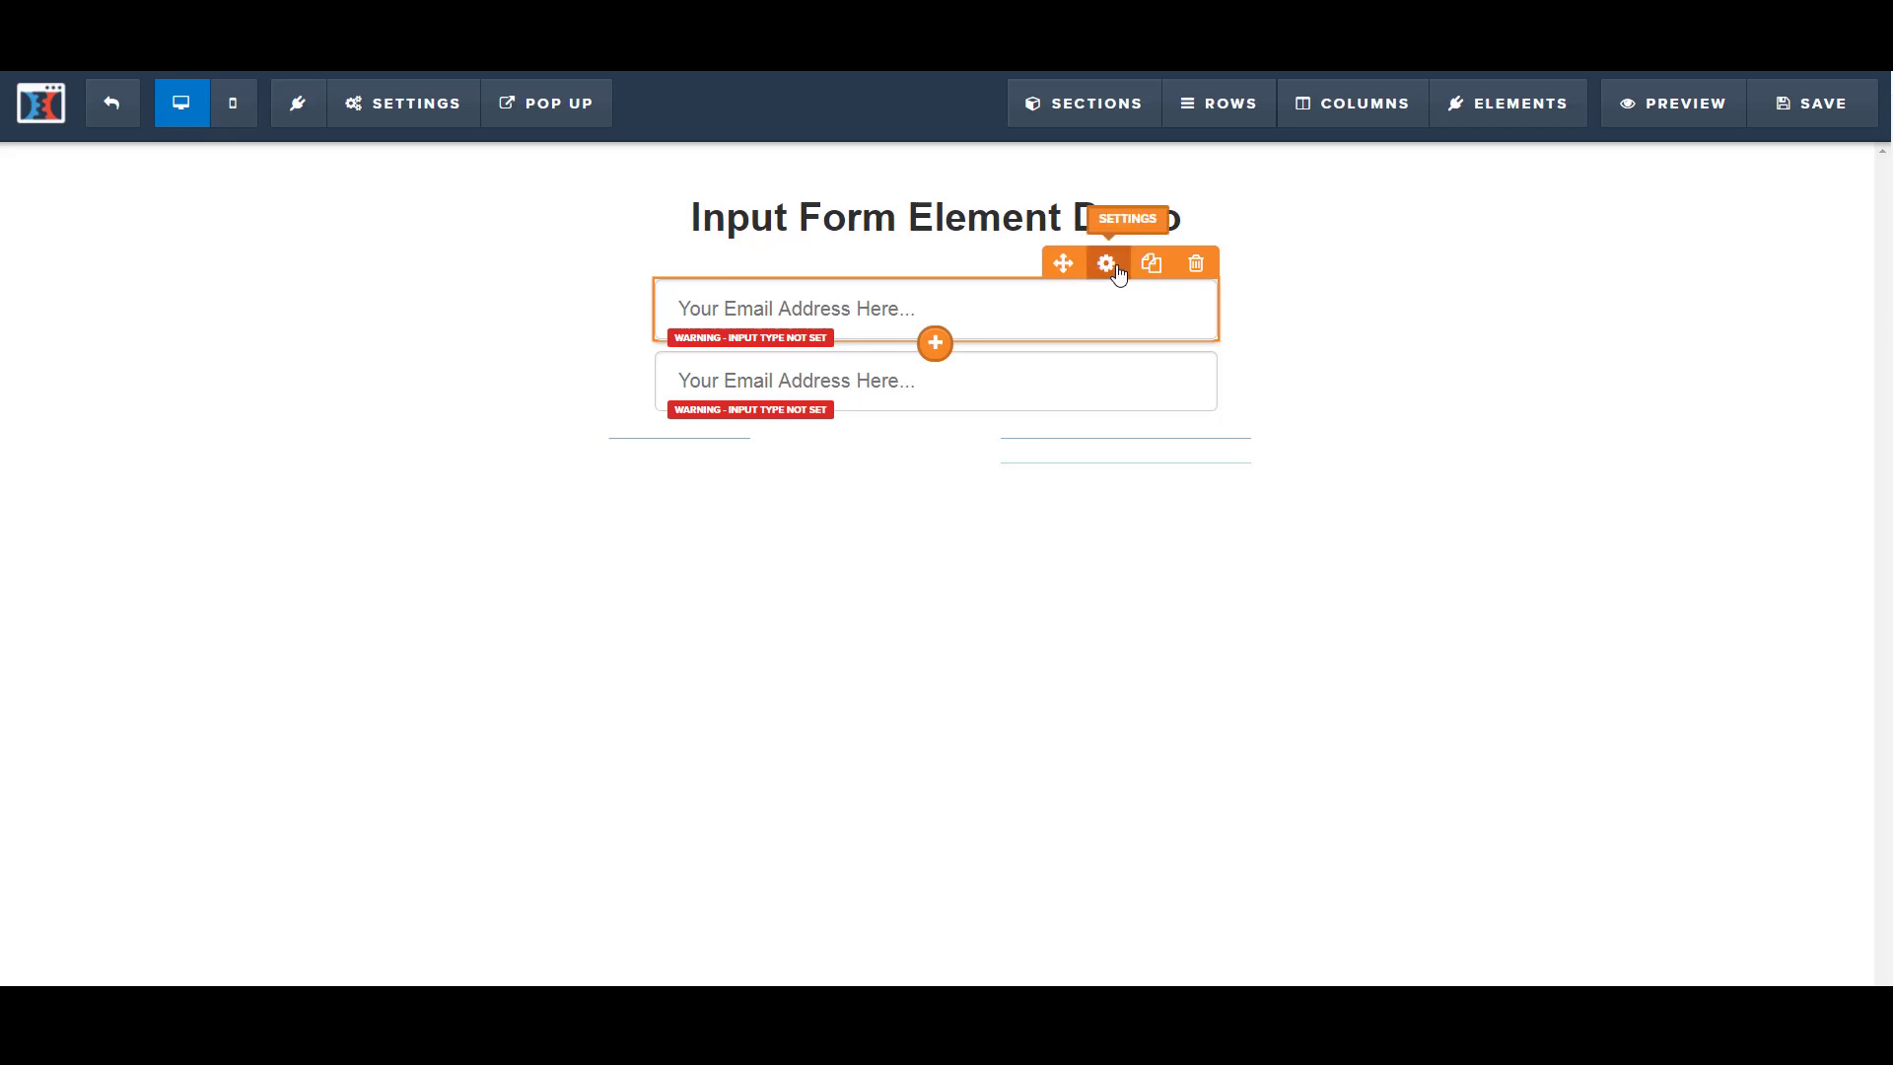
# Set the first input's type to First Name and its placeholder text to 'First Name'.
pyautogui.click(1107, 264)
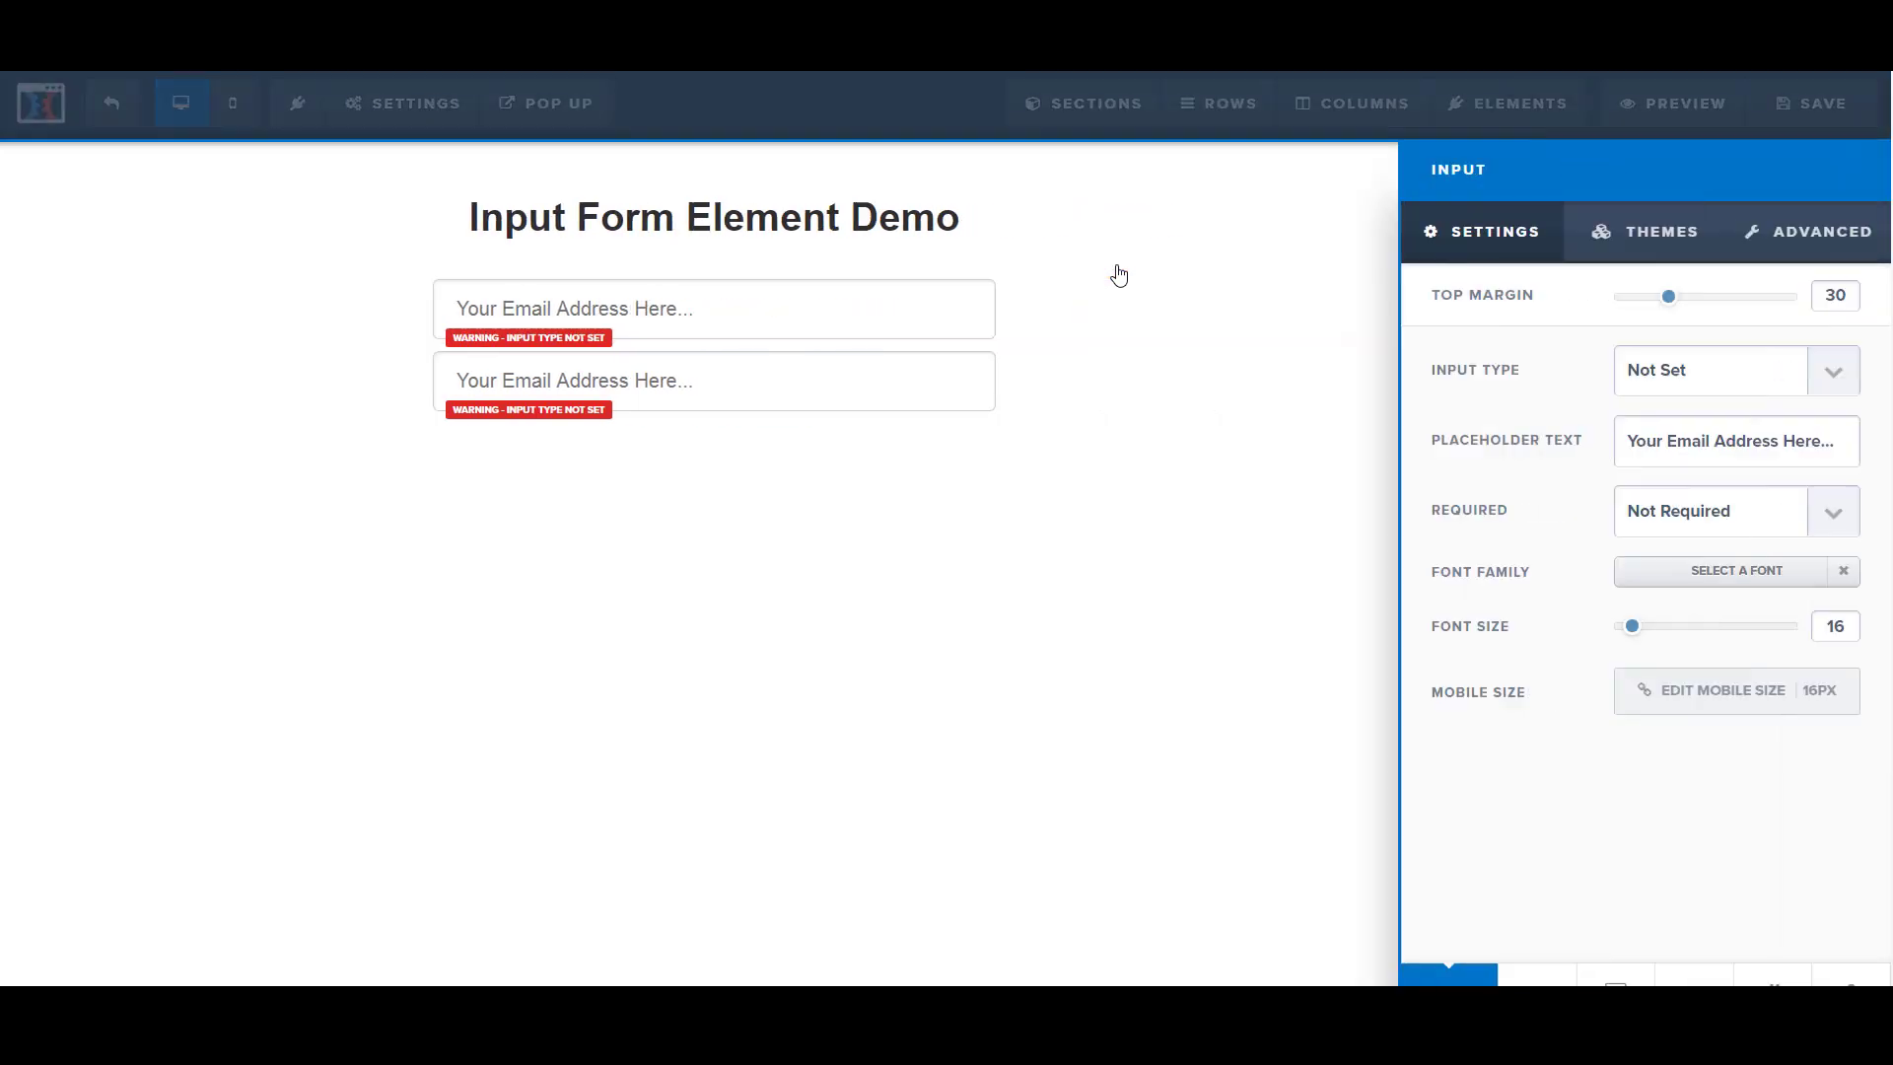
pyautogui.click(1699, 380)
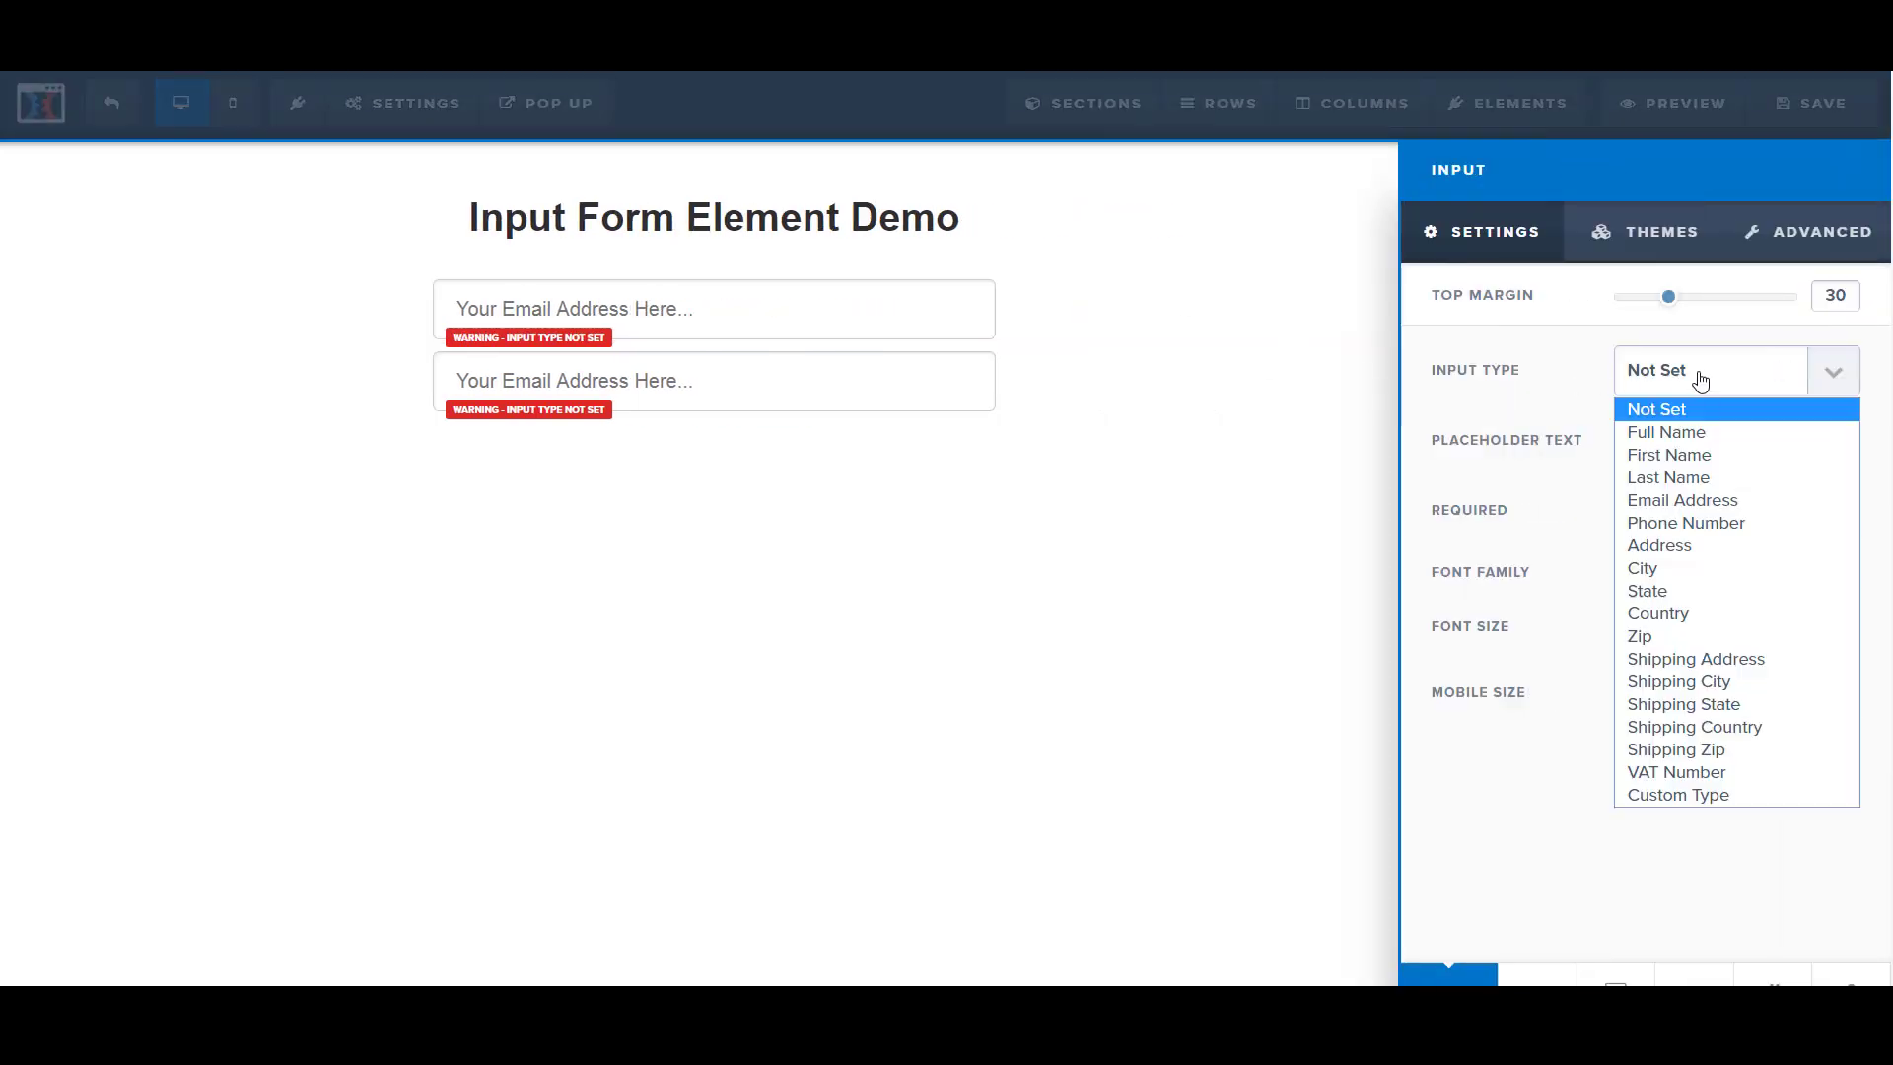
pyautogui.click(1688, 455)
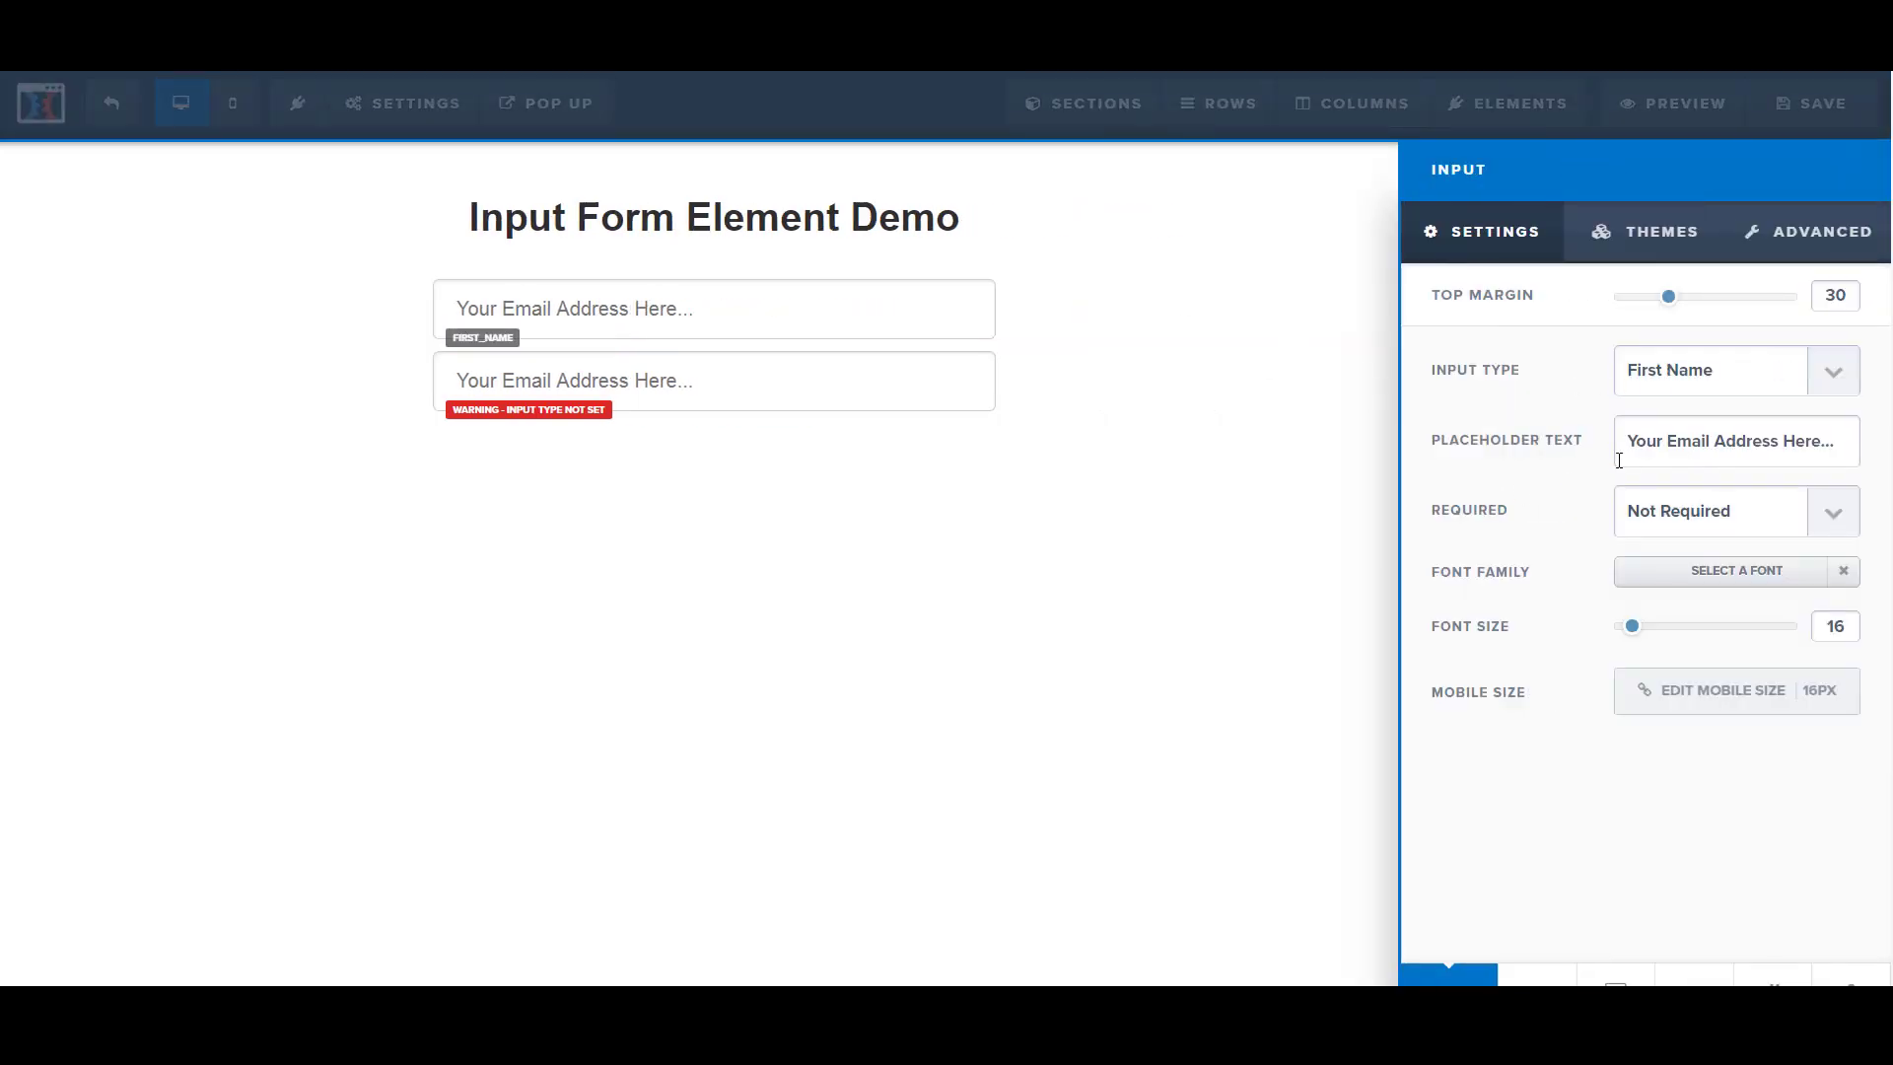
pyautogui.tripleClick(1686, 443)
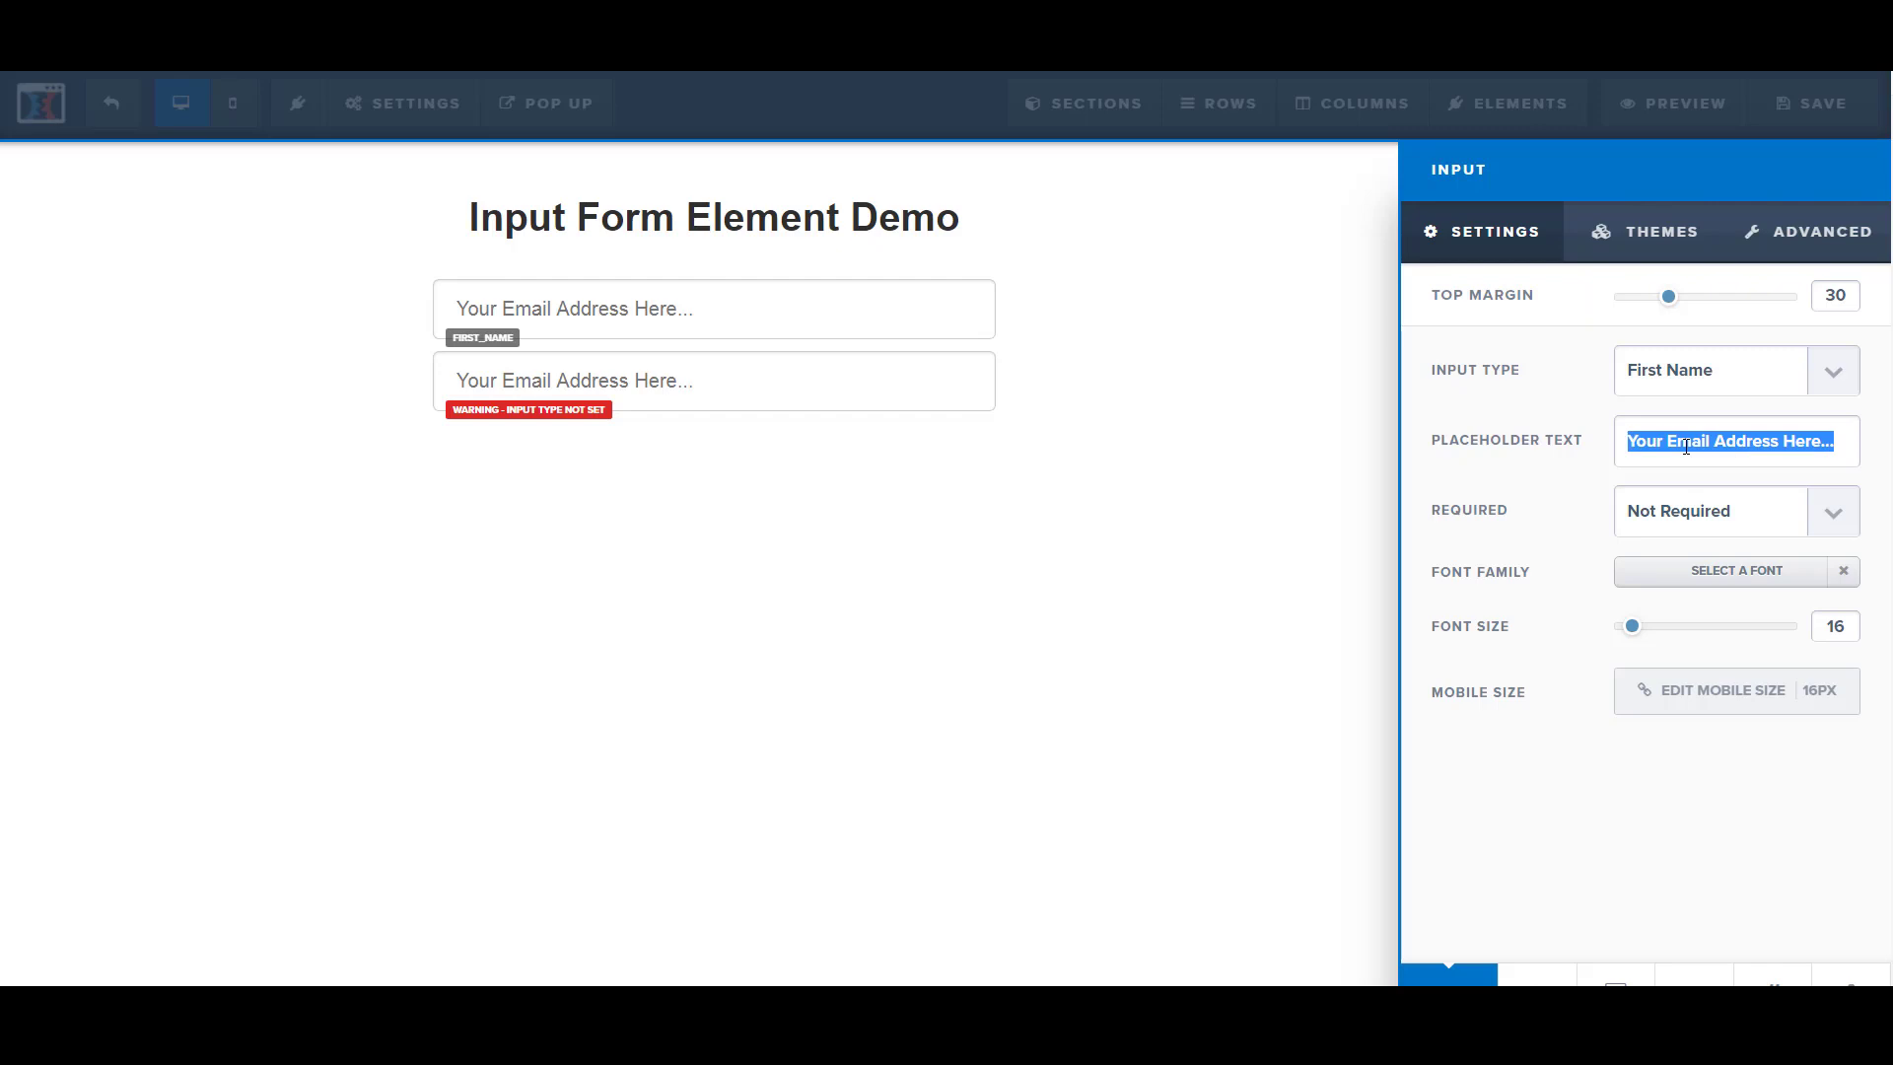
pyautogui.write('First Name')
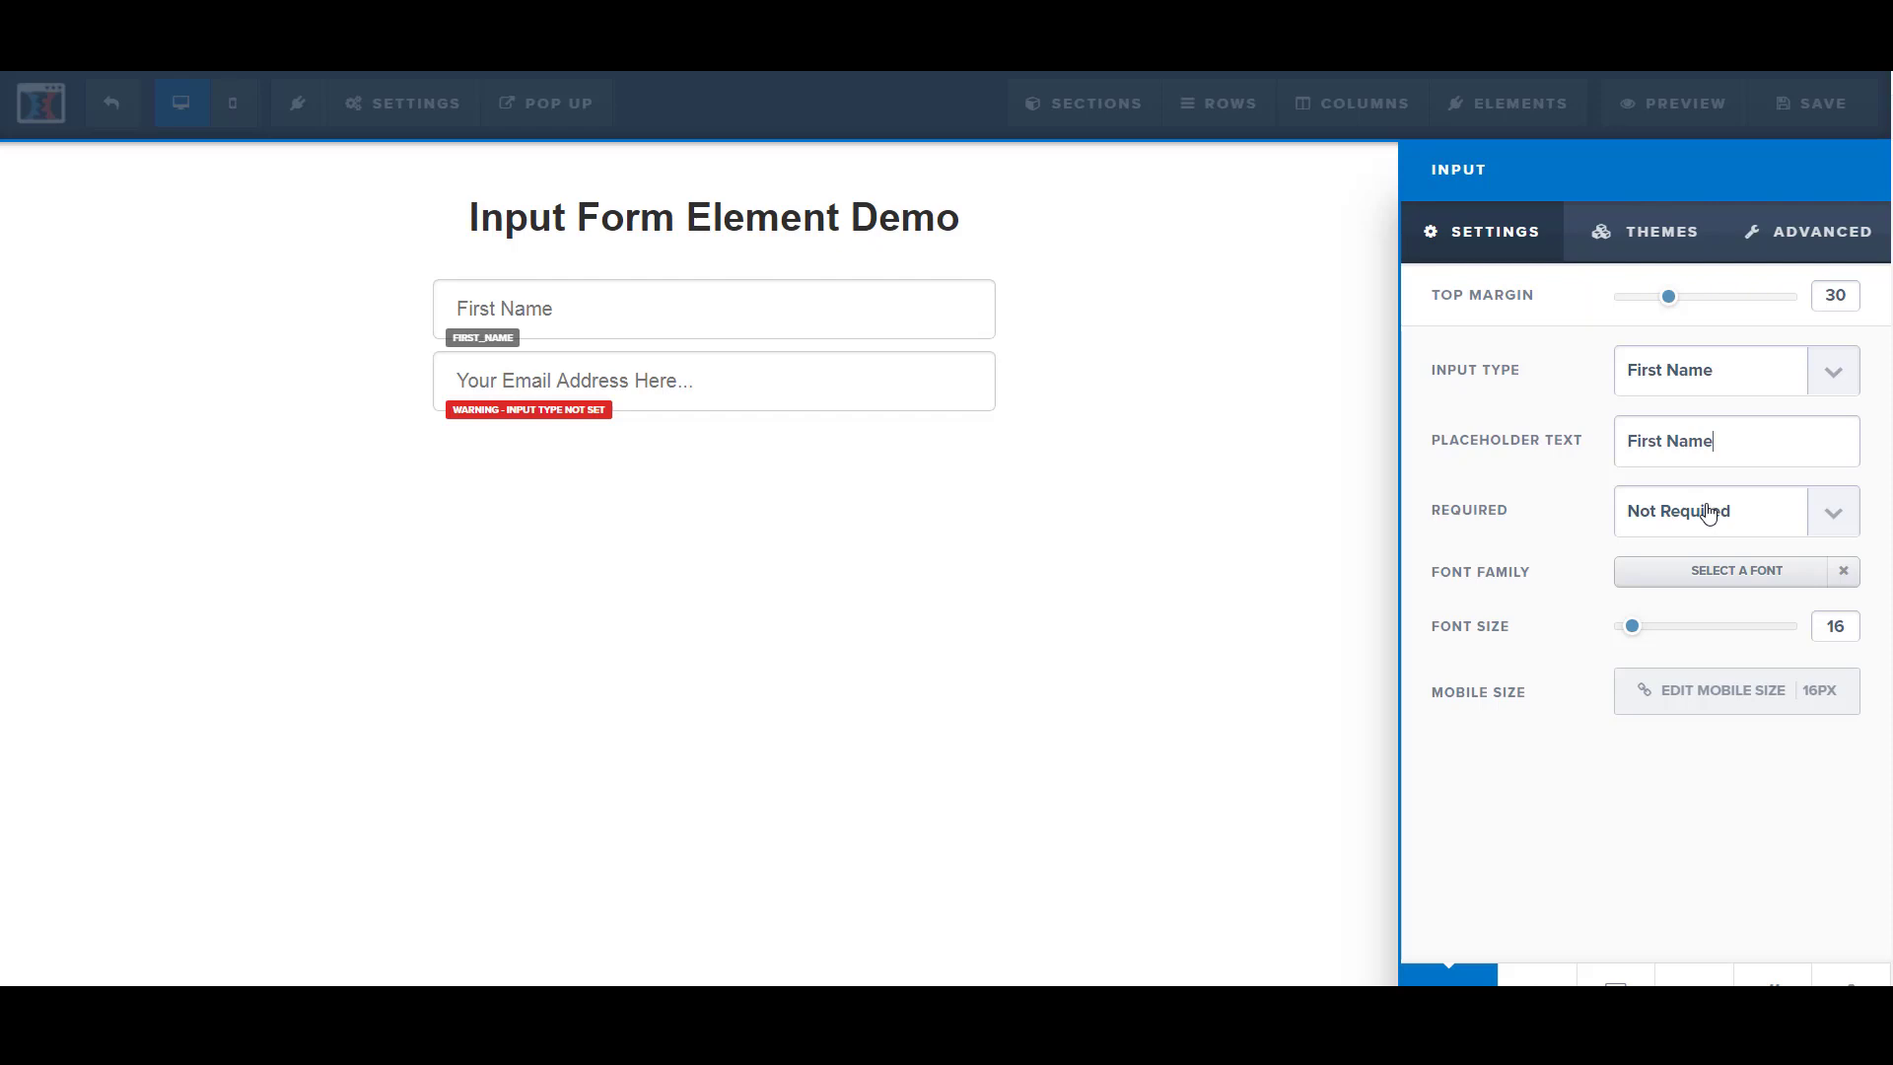
pyautogui.click(954, 430)
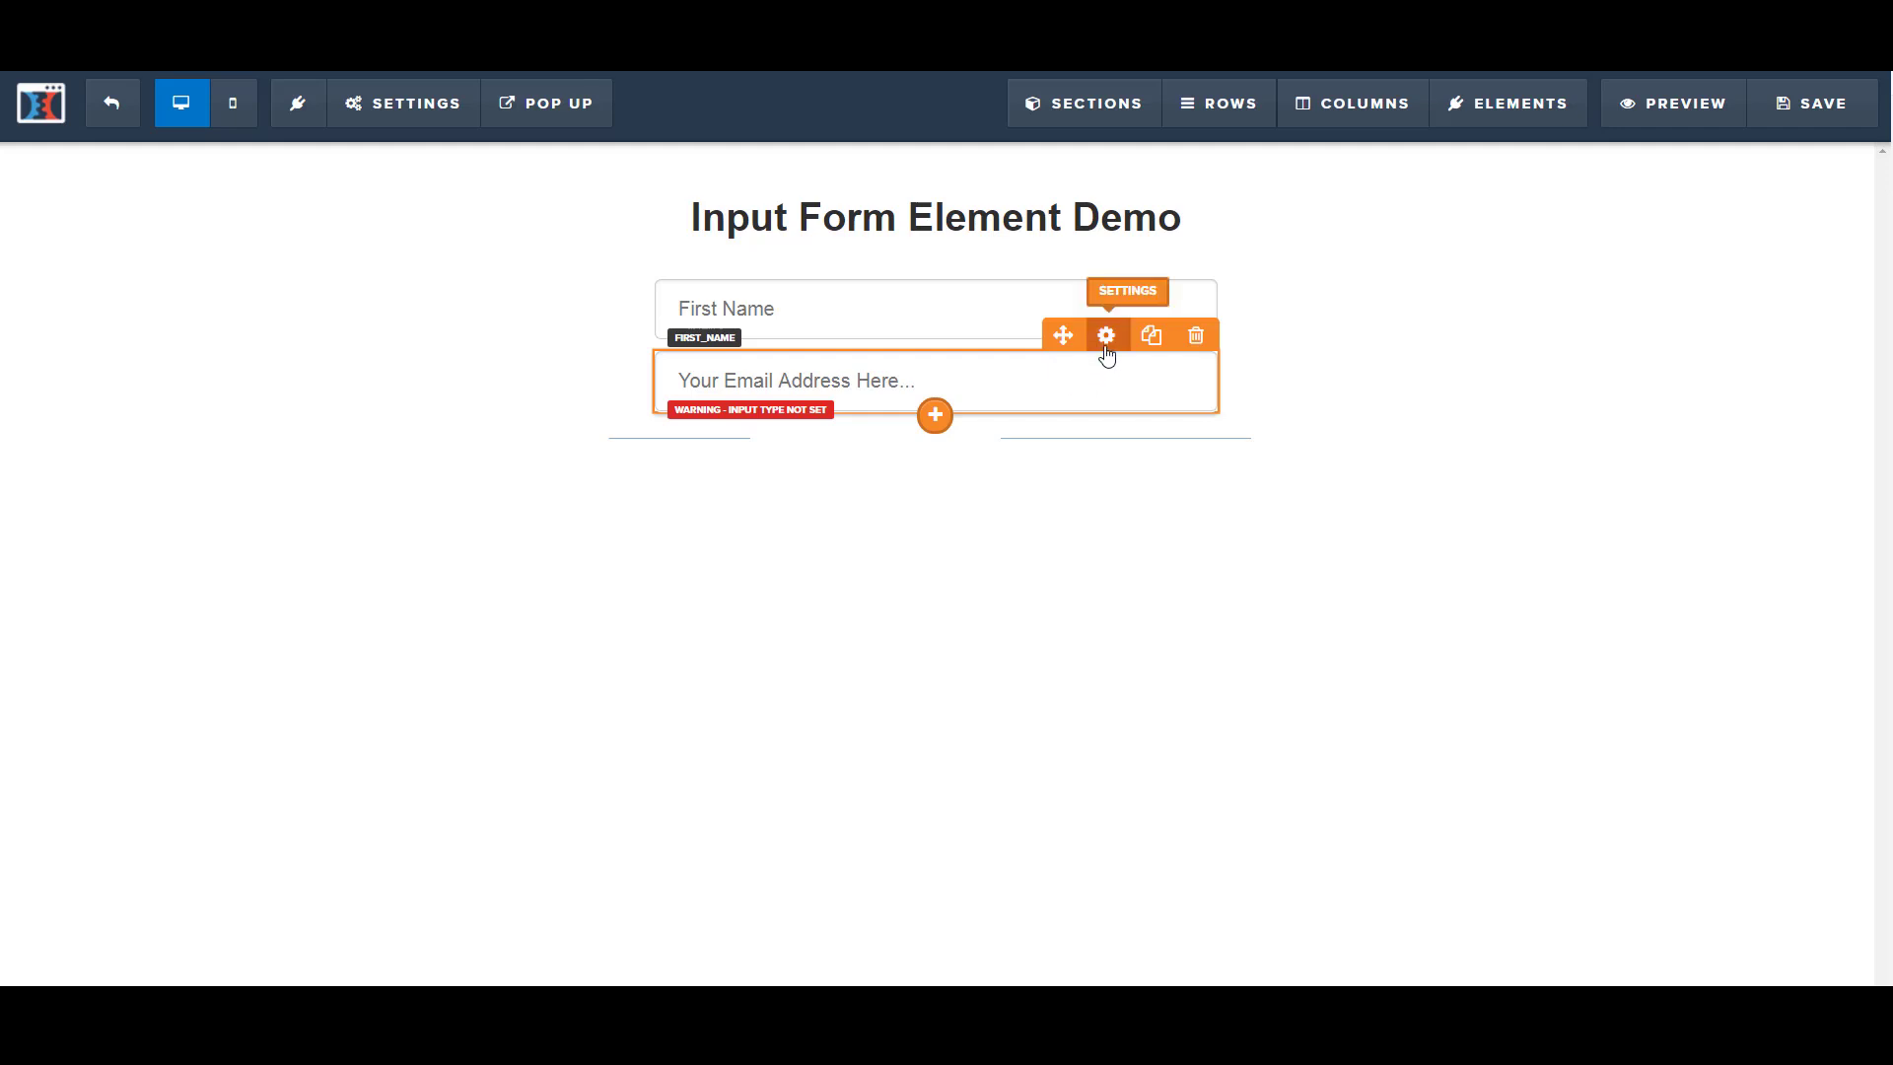
# Set the second input's type to Email Address.
pyautogui.click(1106, 337)
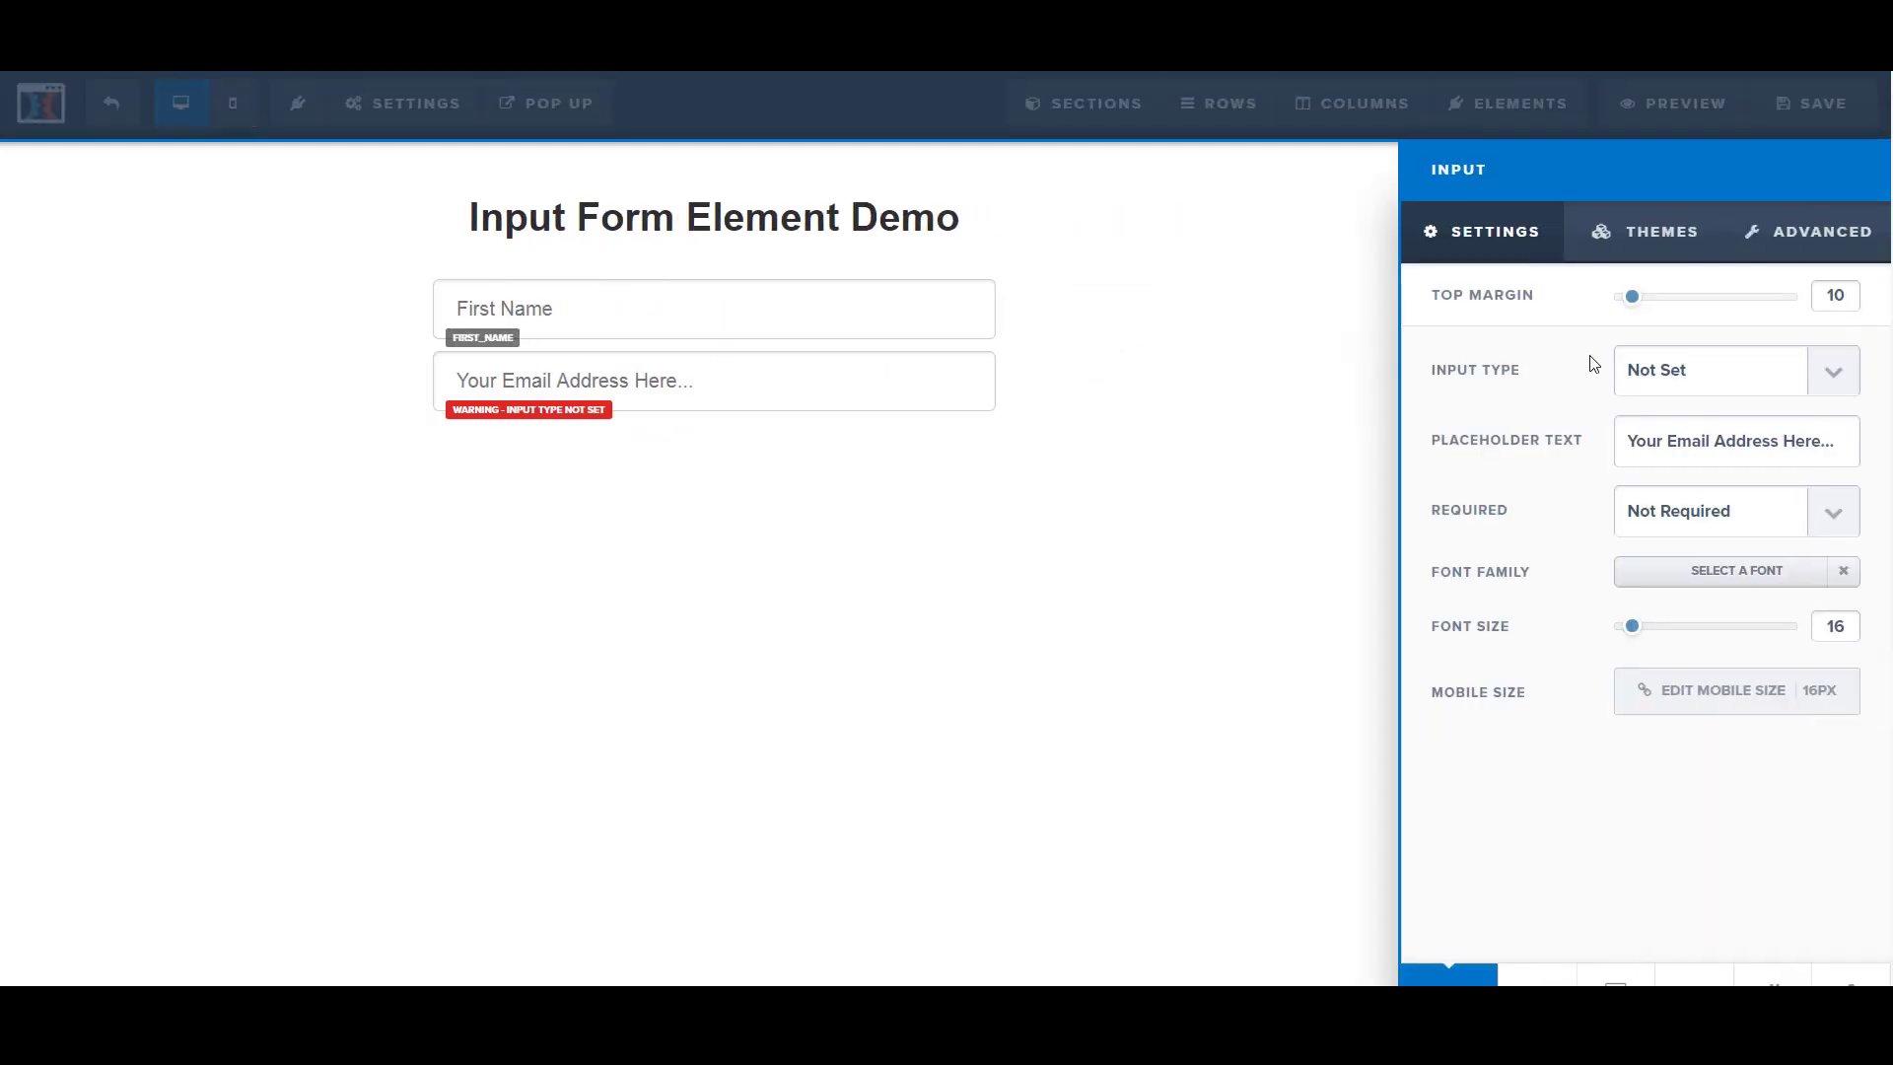
pyautogui.click(1688, 387)
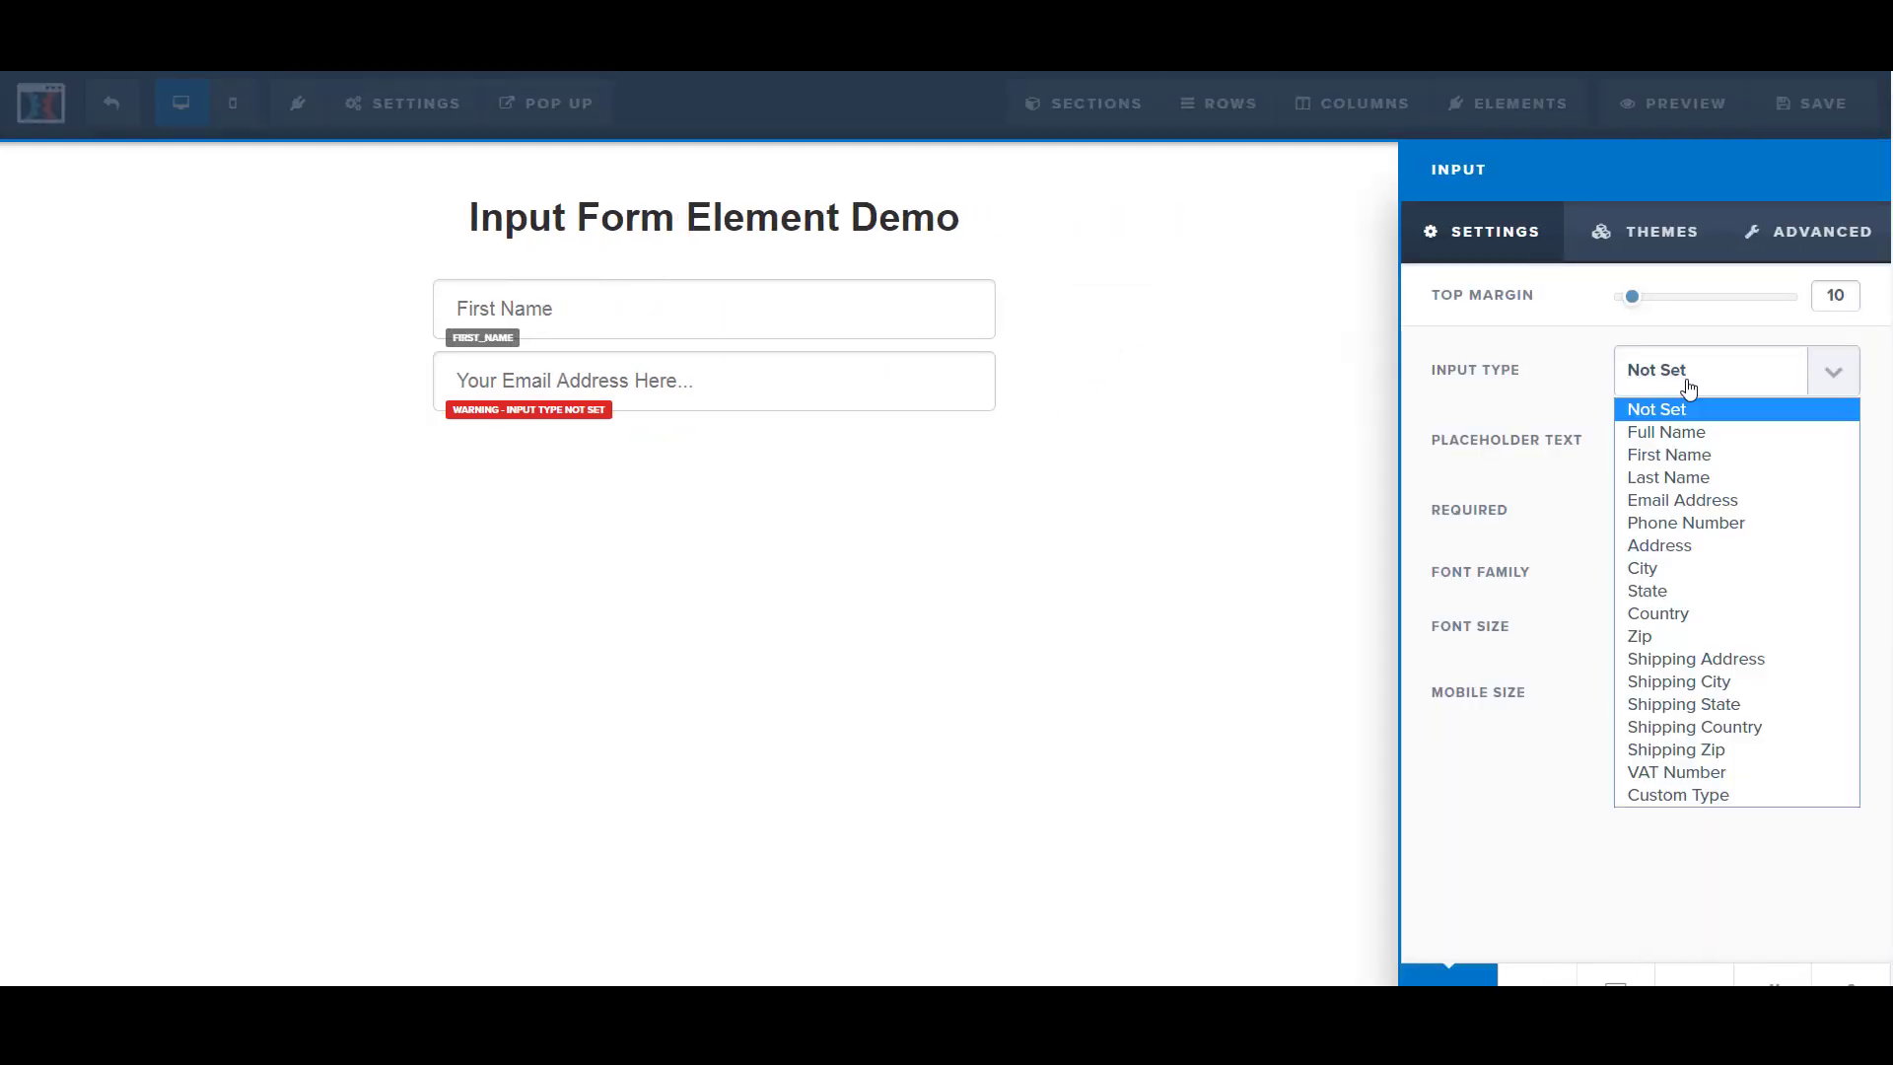
pyautogui.click(1706, 500)
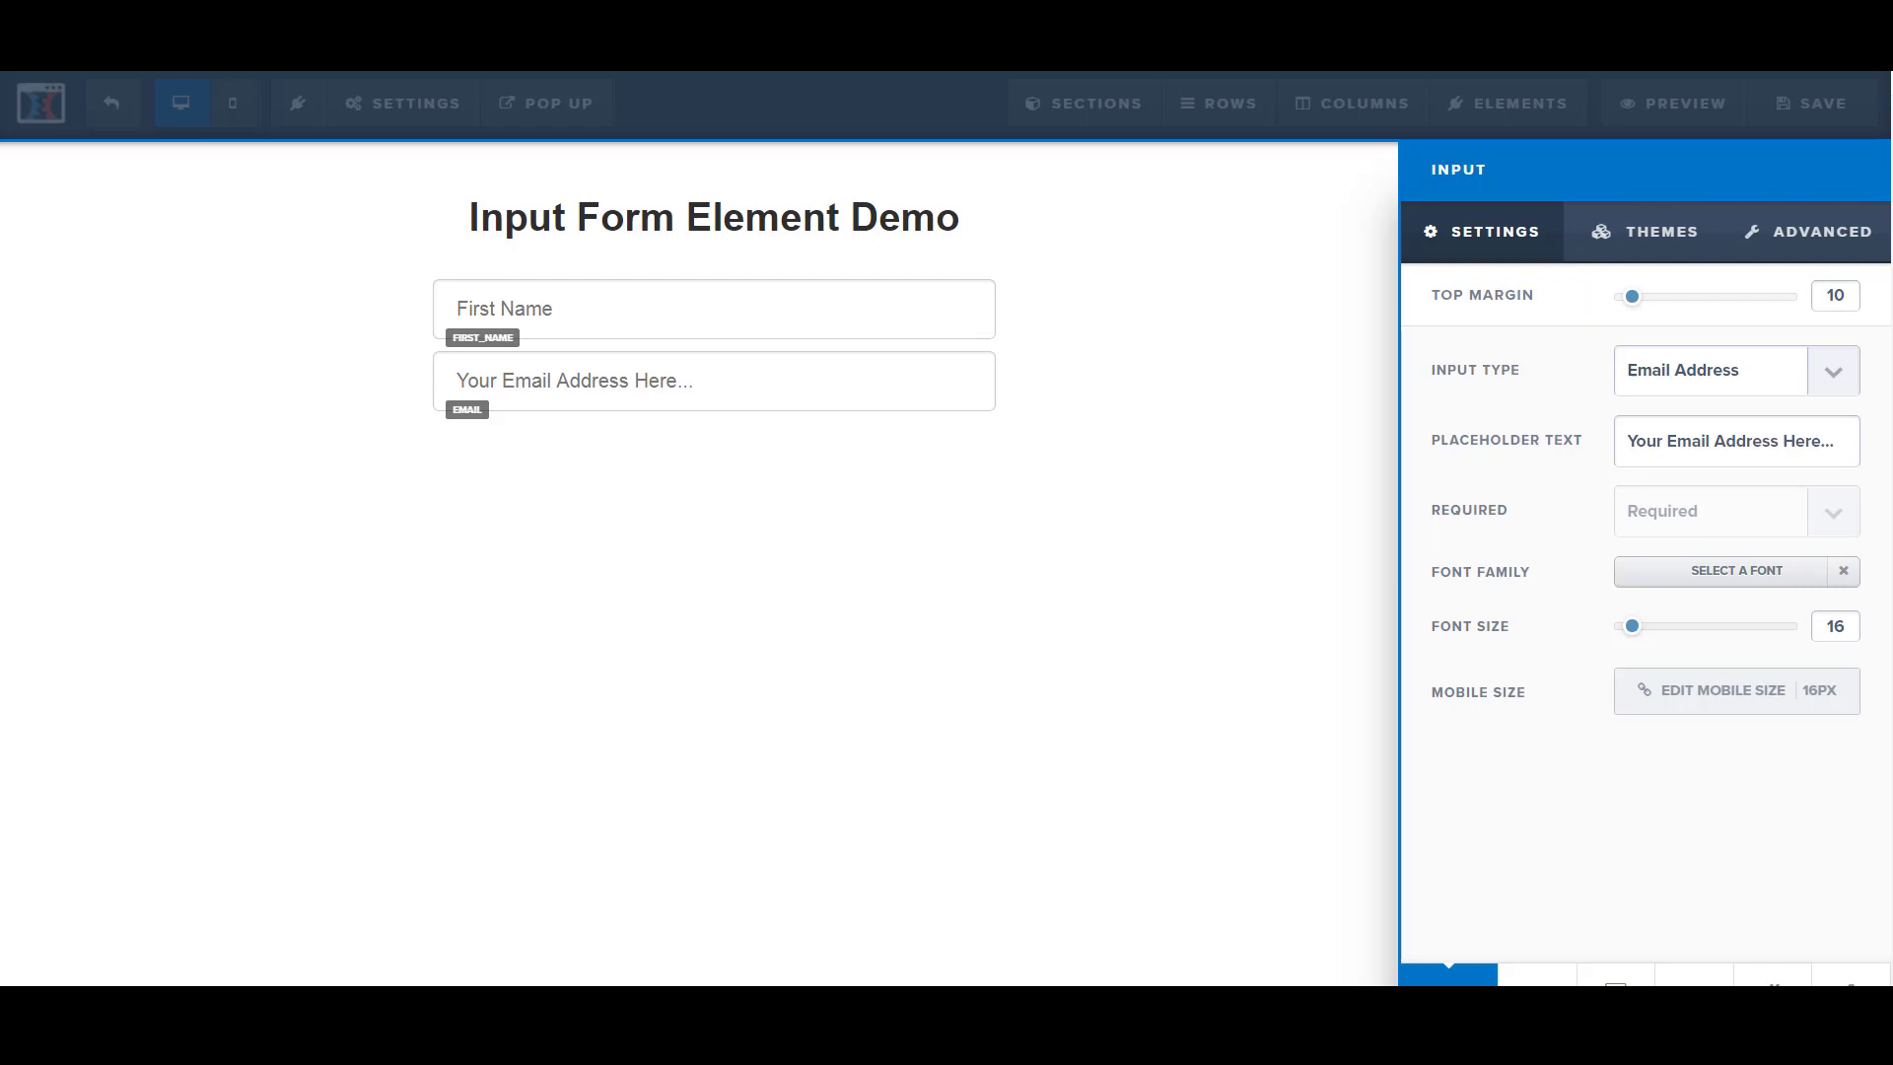
pyautogui.click(1074, 458)
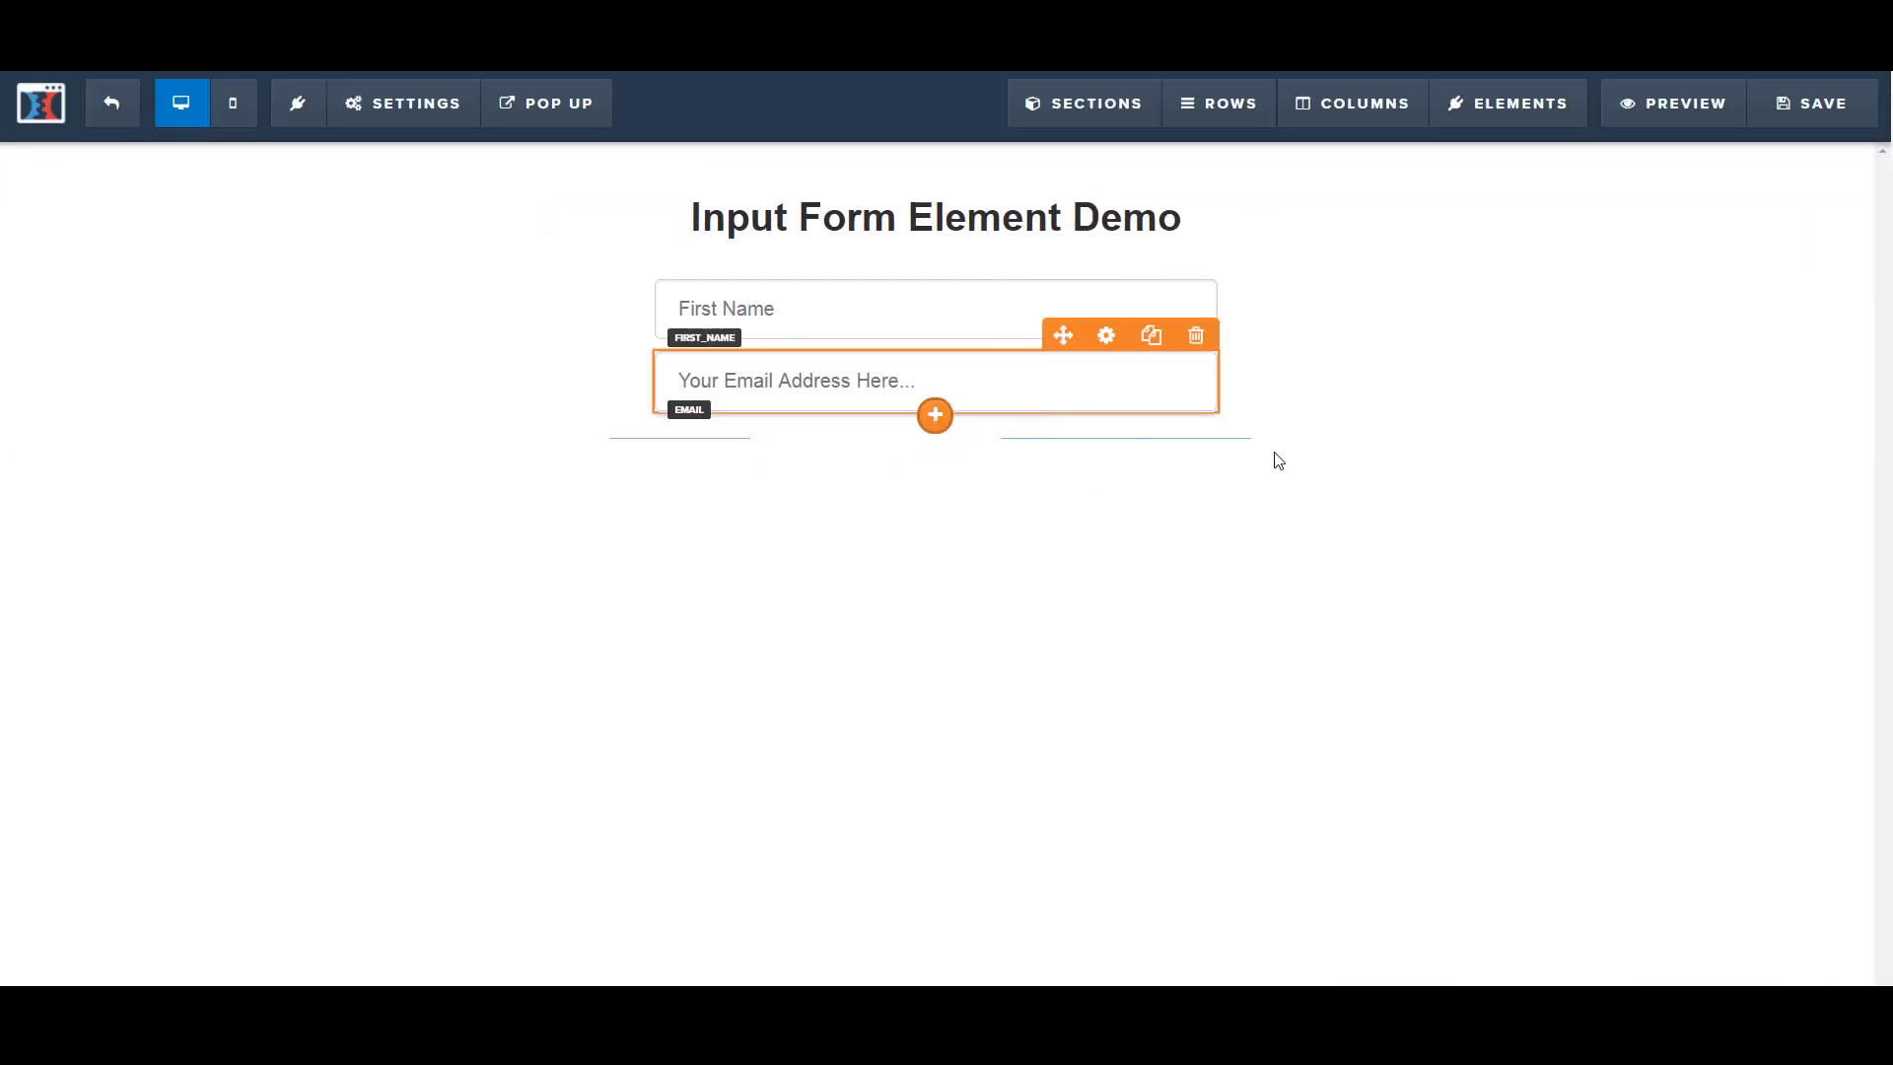
# Add a 'Click to Sign Up' Button from the FORM elements below the email field and open its settings.
pyautogui.click(934, 414)
pyautogui.scroll(-2, 1427, 471)
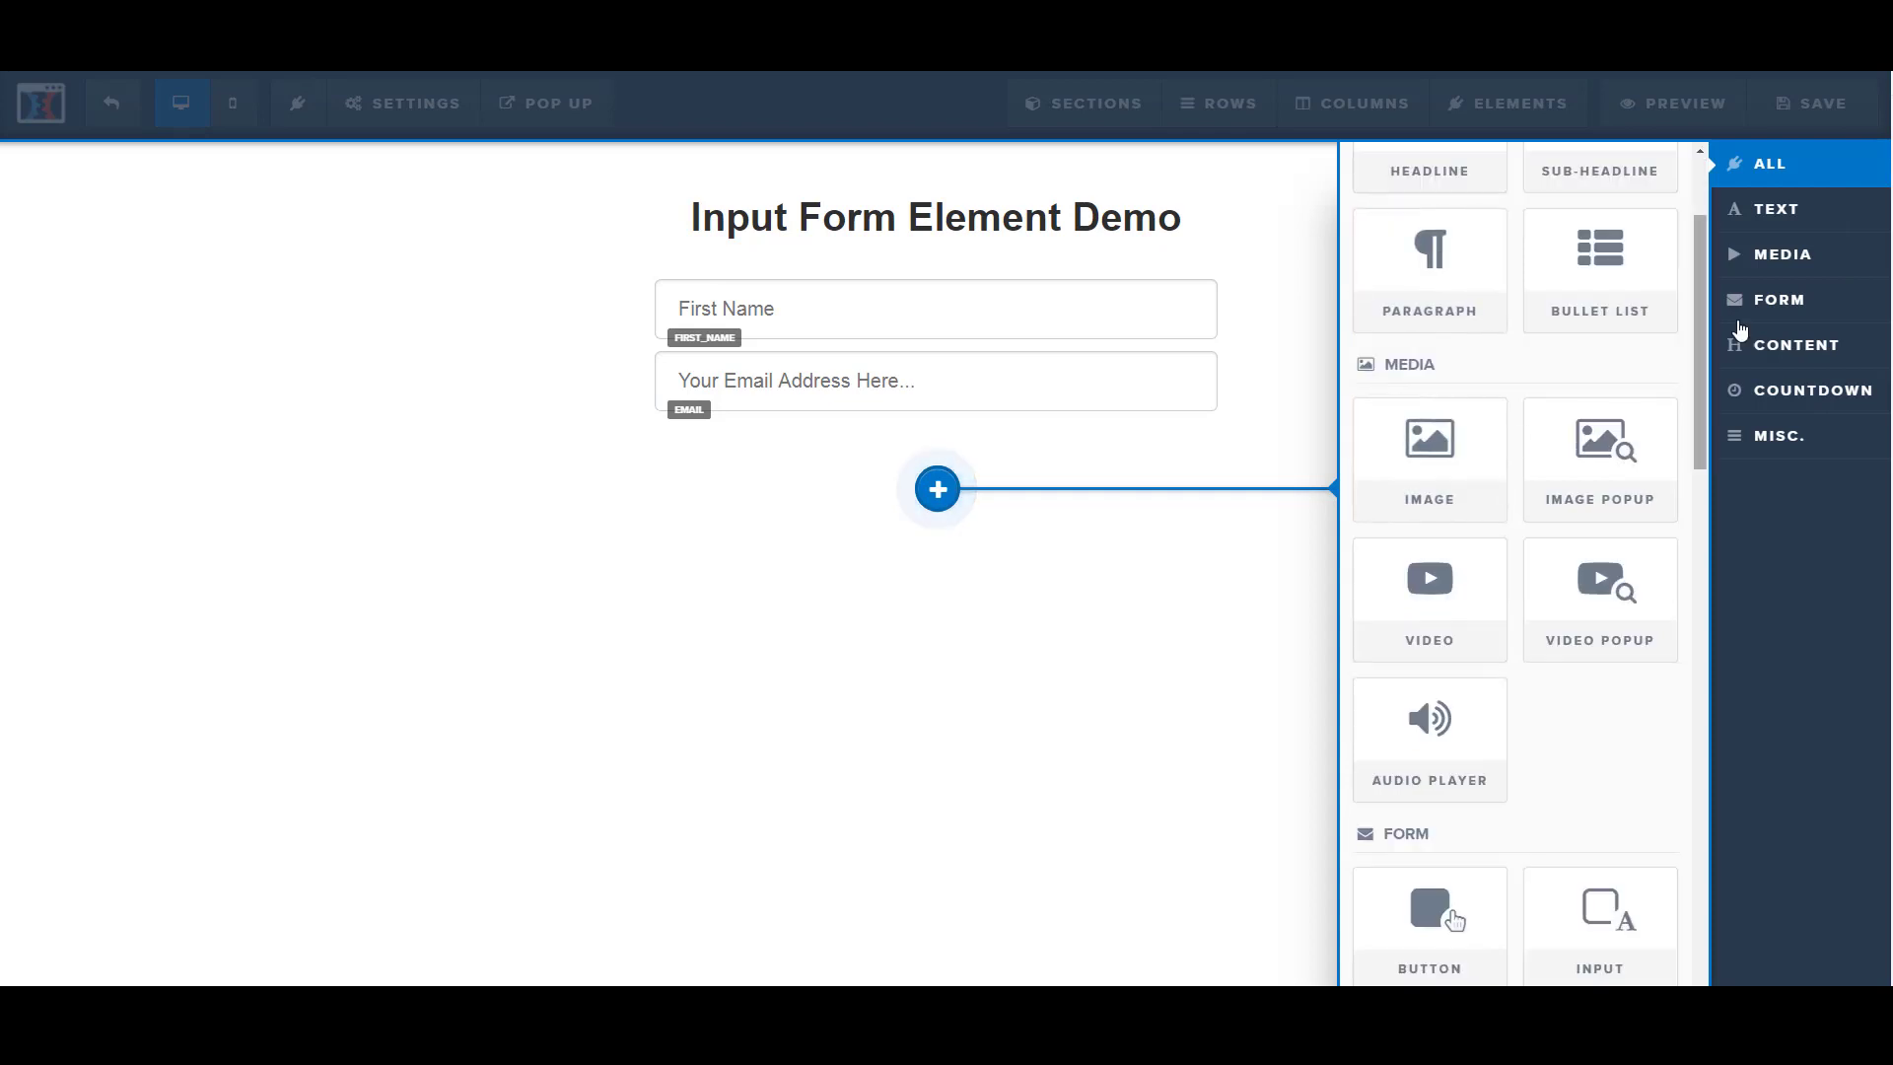
pyautogui.click(1740, 304)
pyautogui.click(1463, 379)
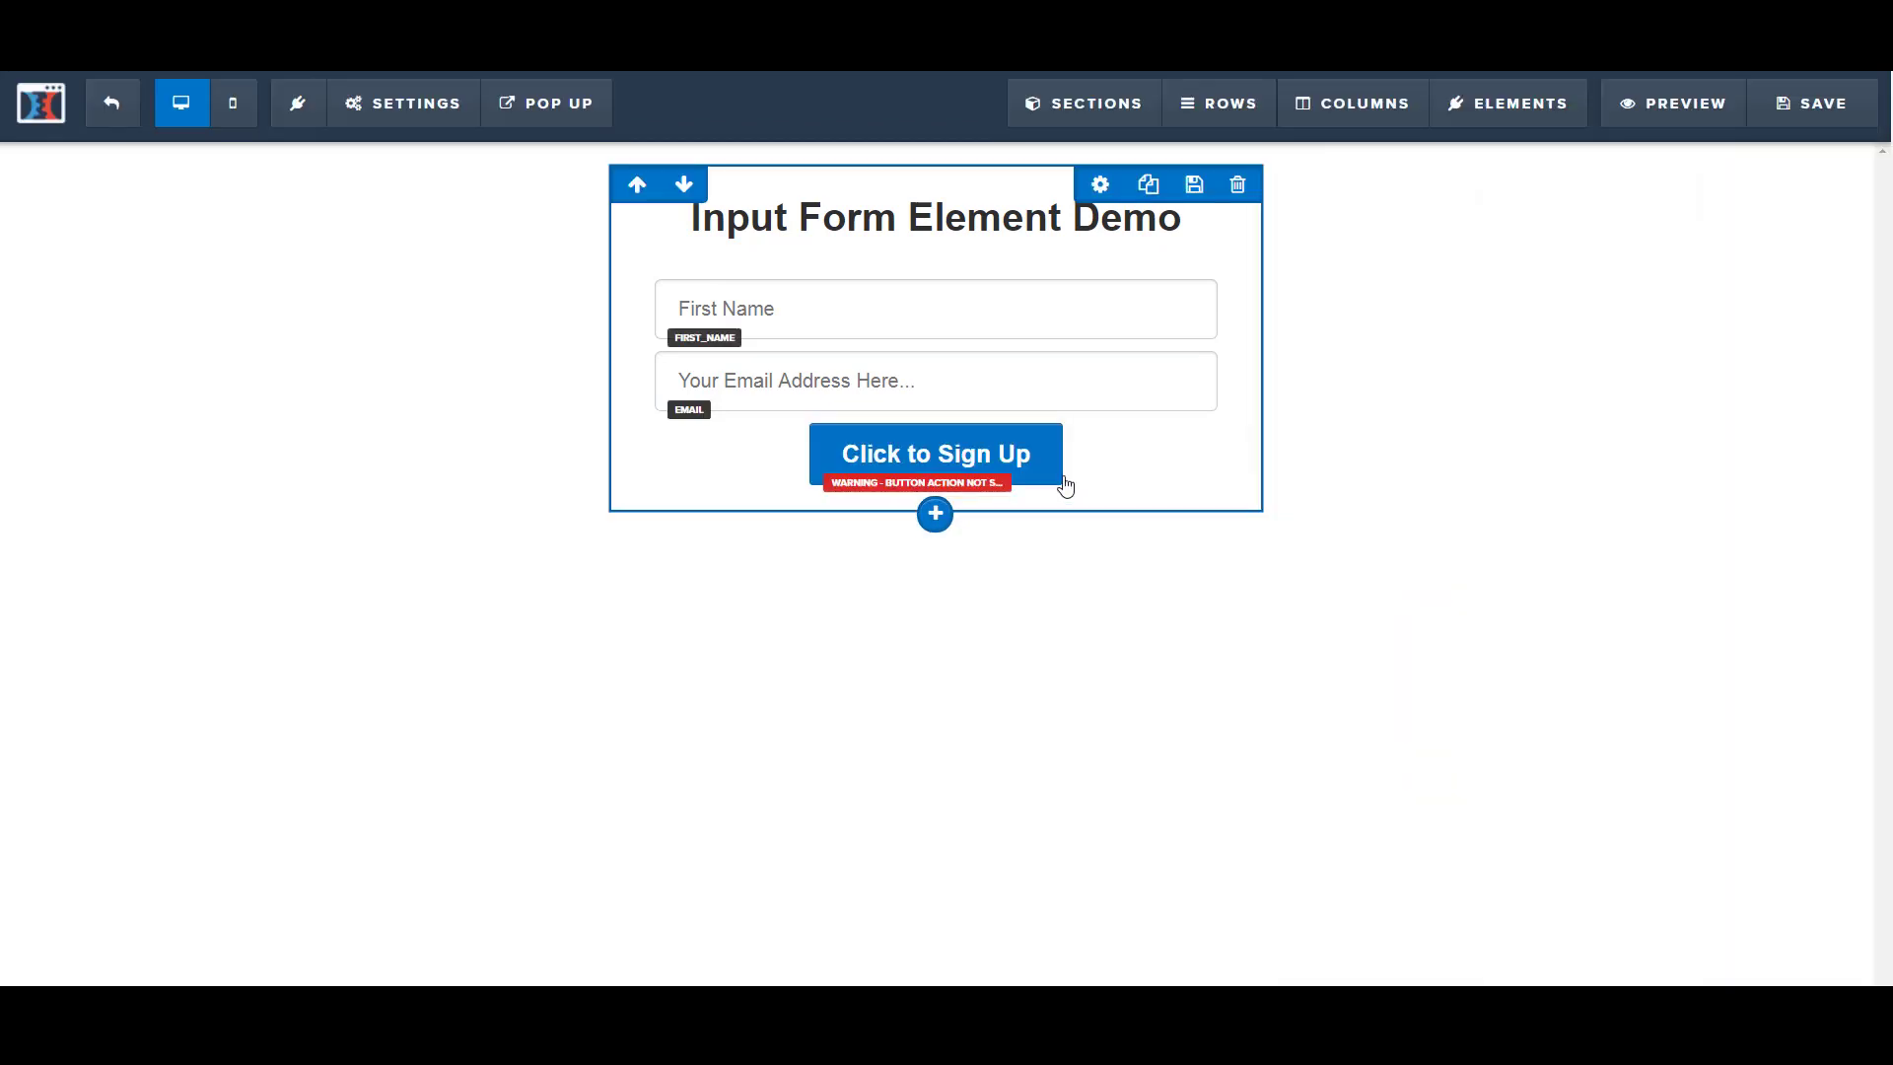
pyautogui.click(1033, 467)
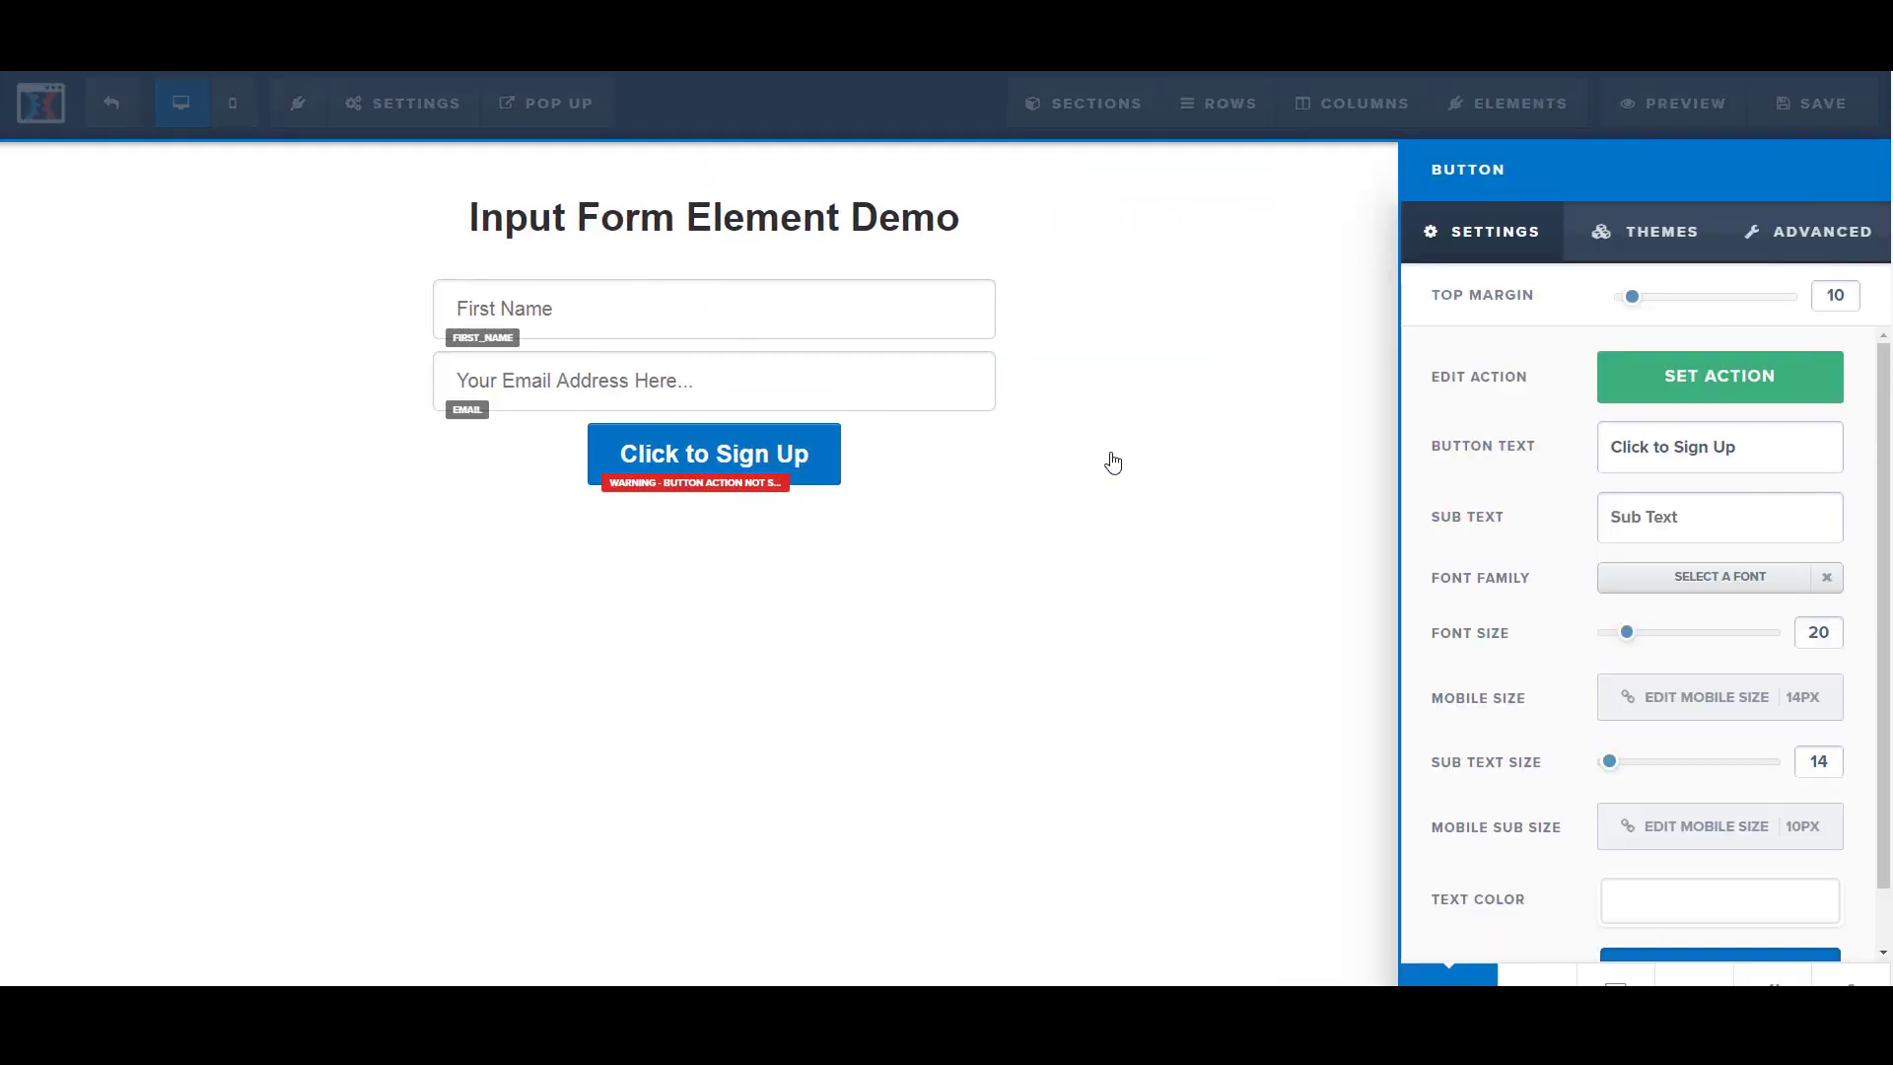
# Set the button's action to Submit Order / Submit Form after previewing the other action options.
pyautogui.click(1668, 380)
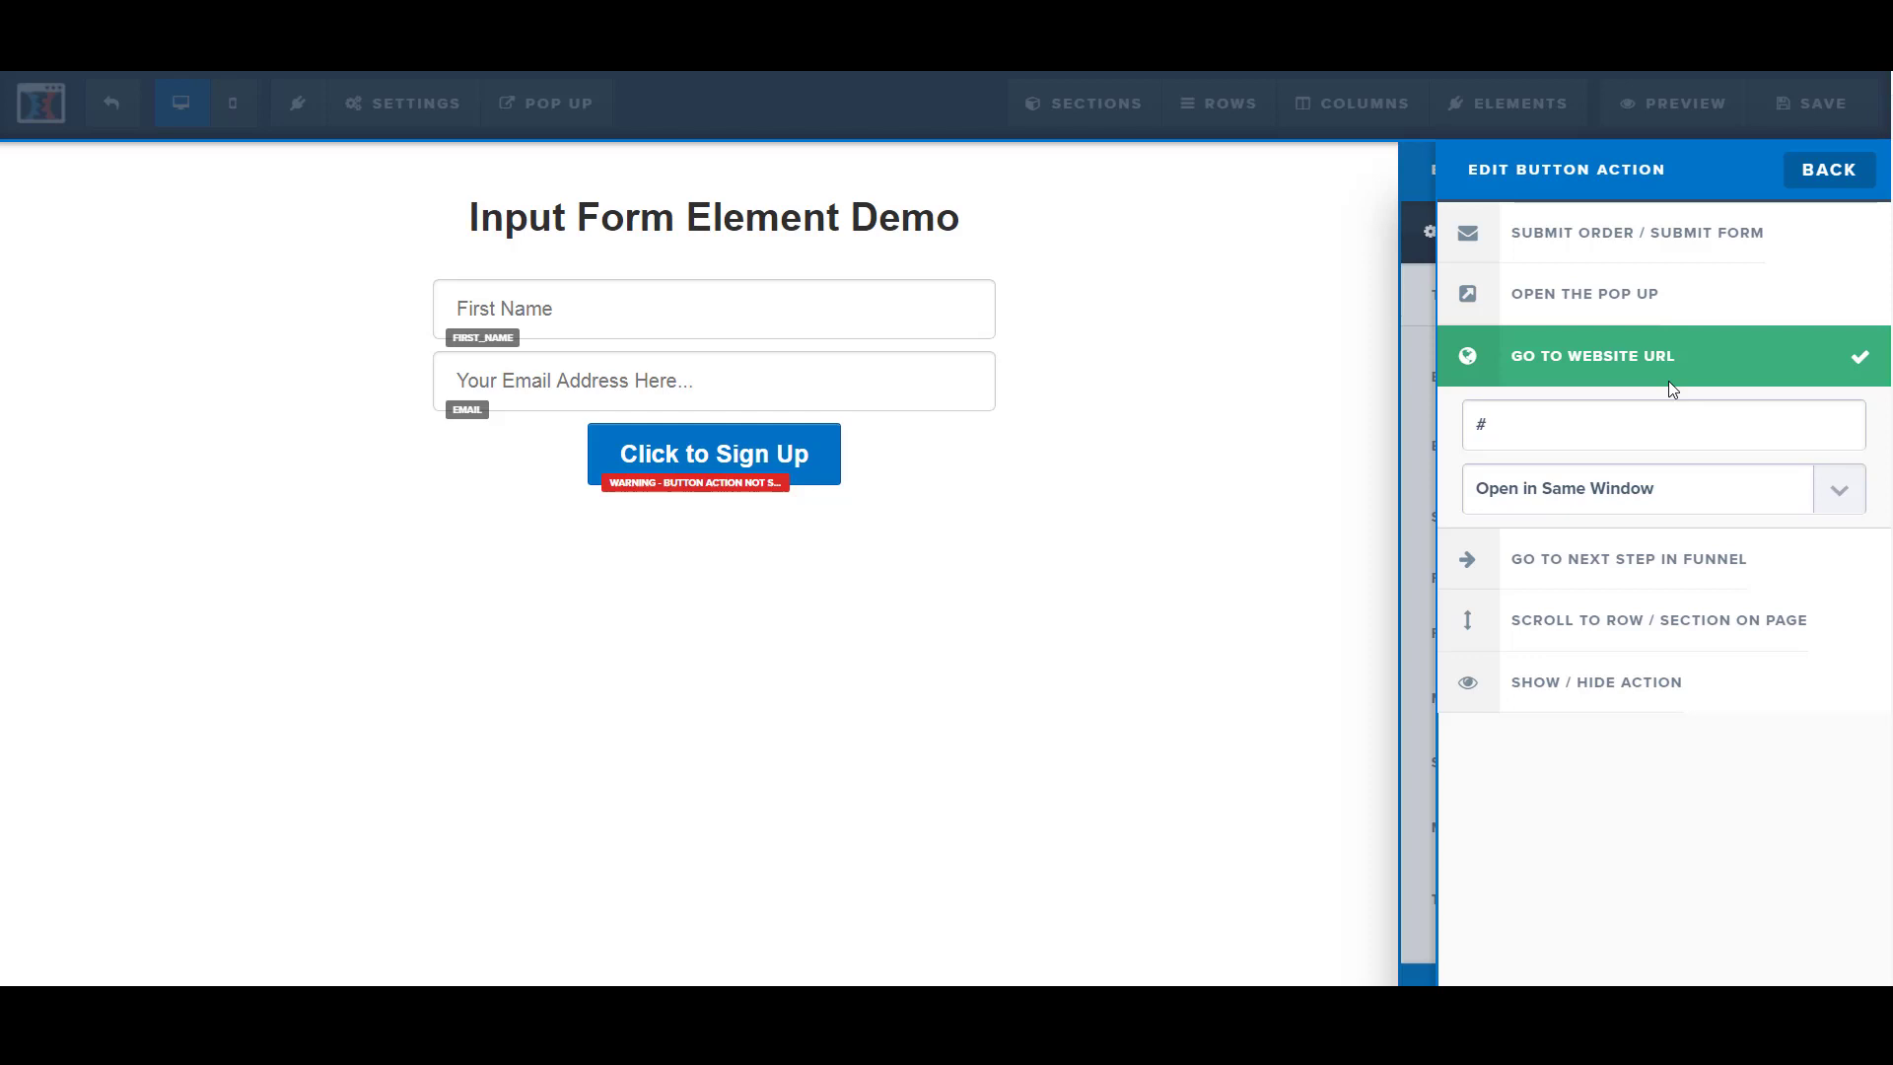
pyautogui.click(1704, 243)
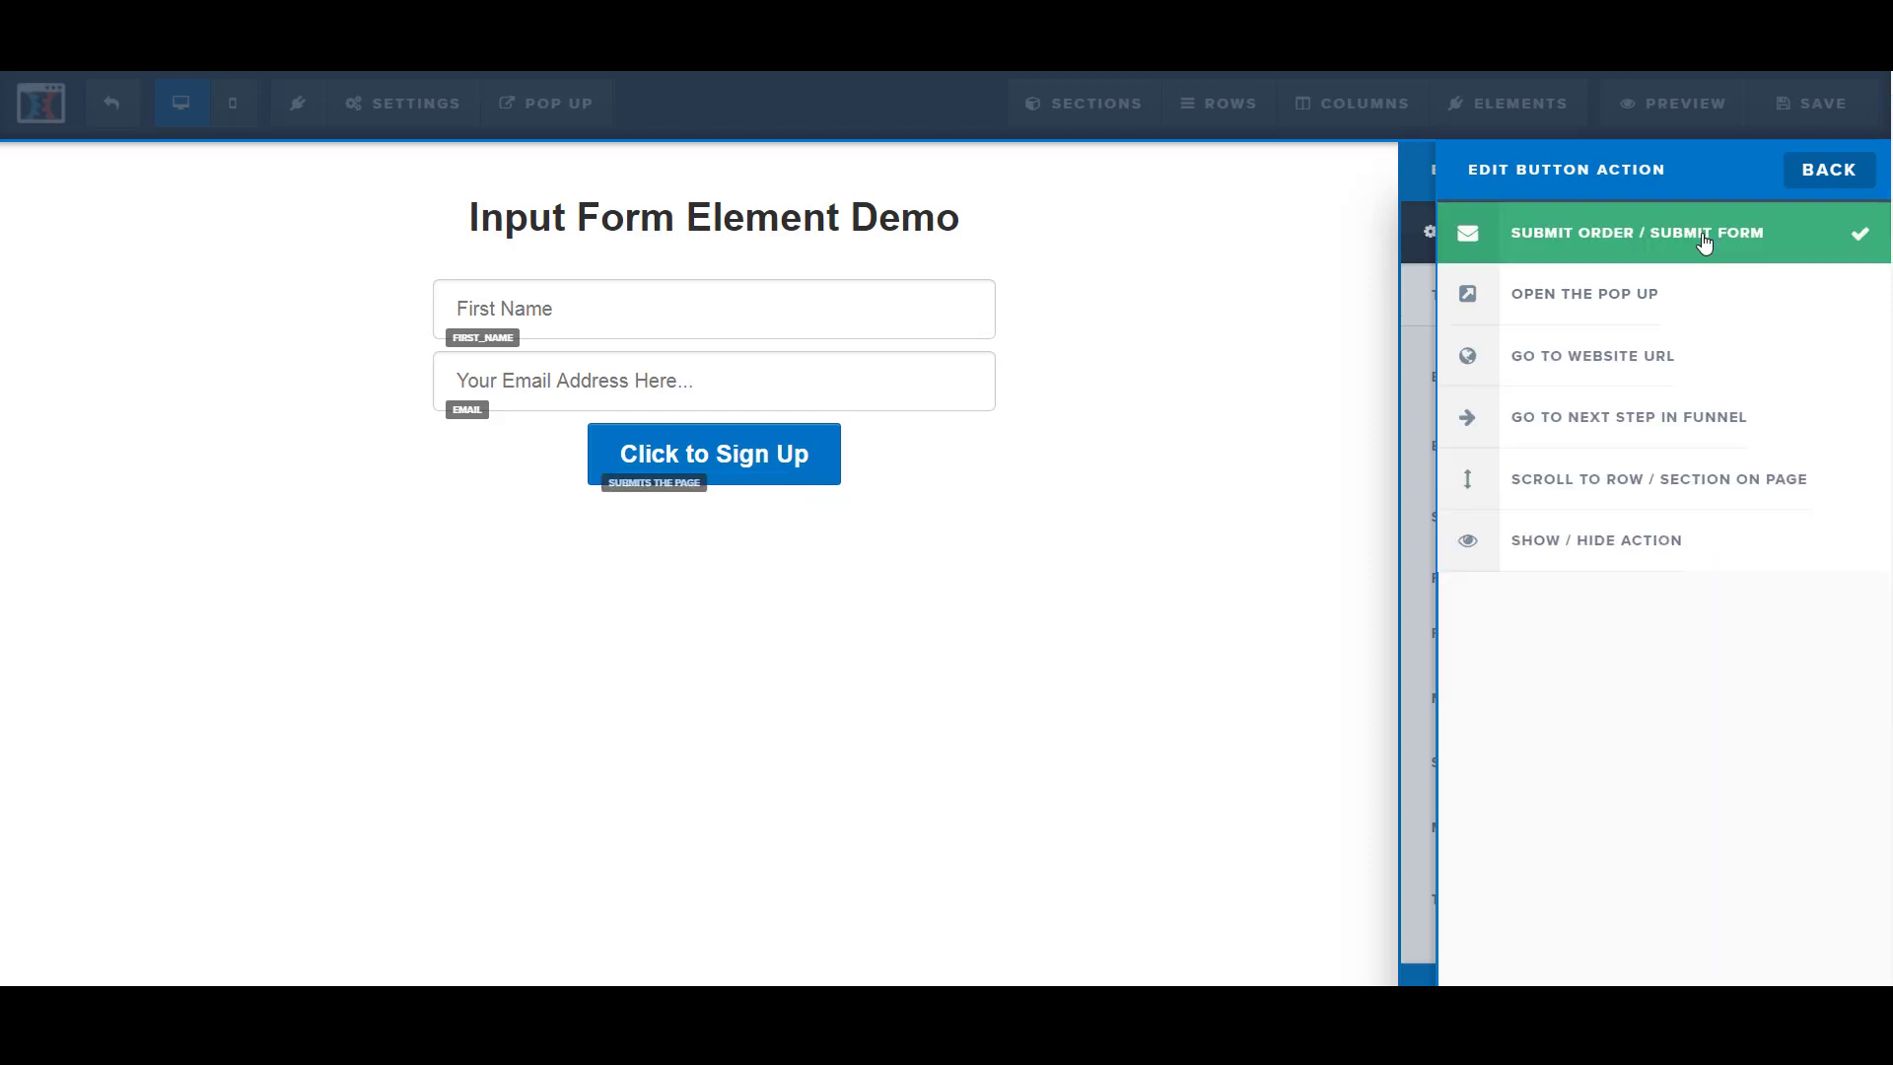
pyautogui.click(1653, 312)
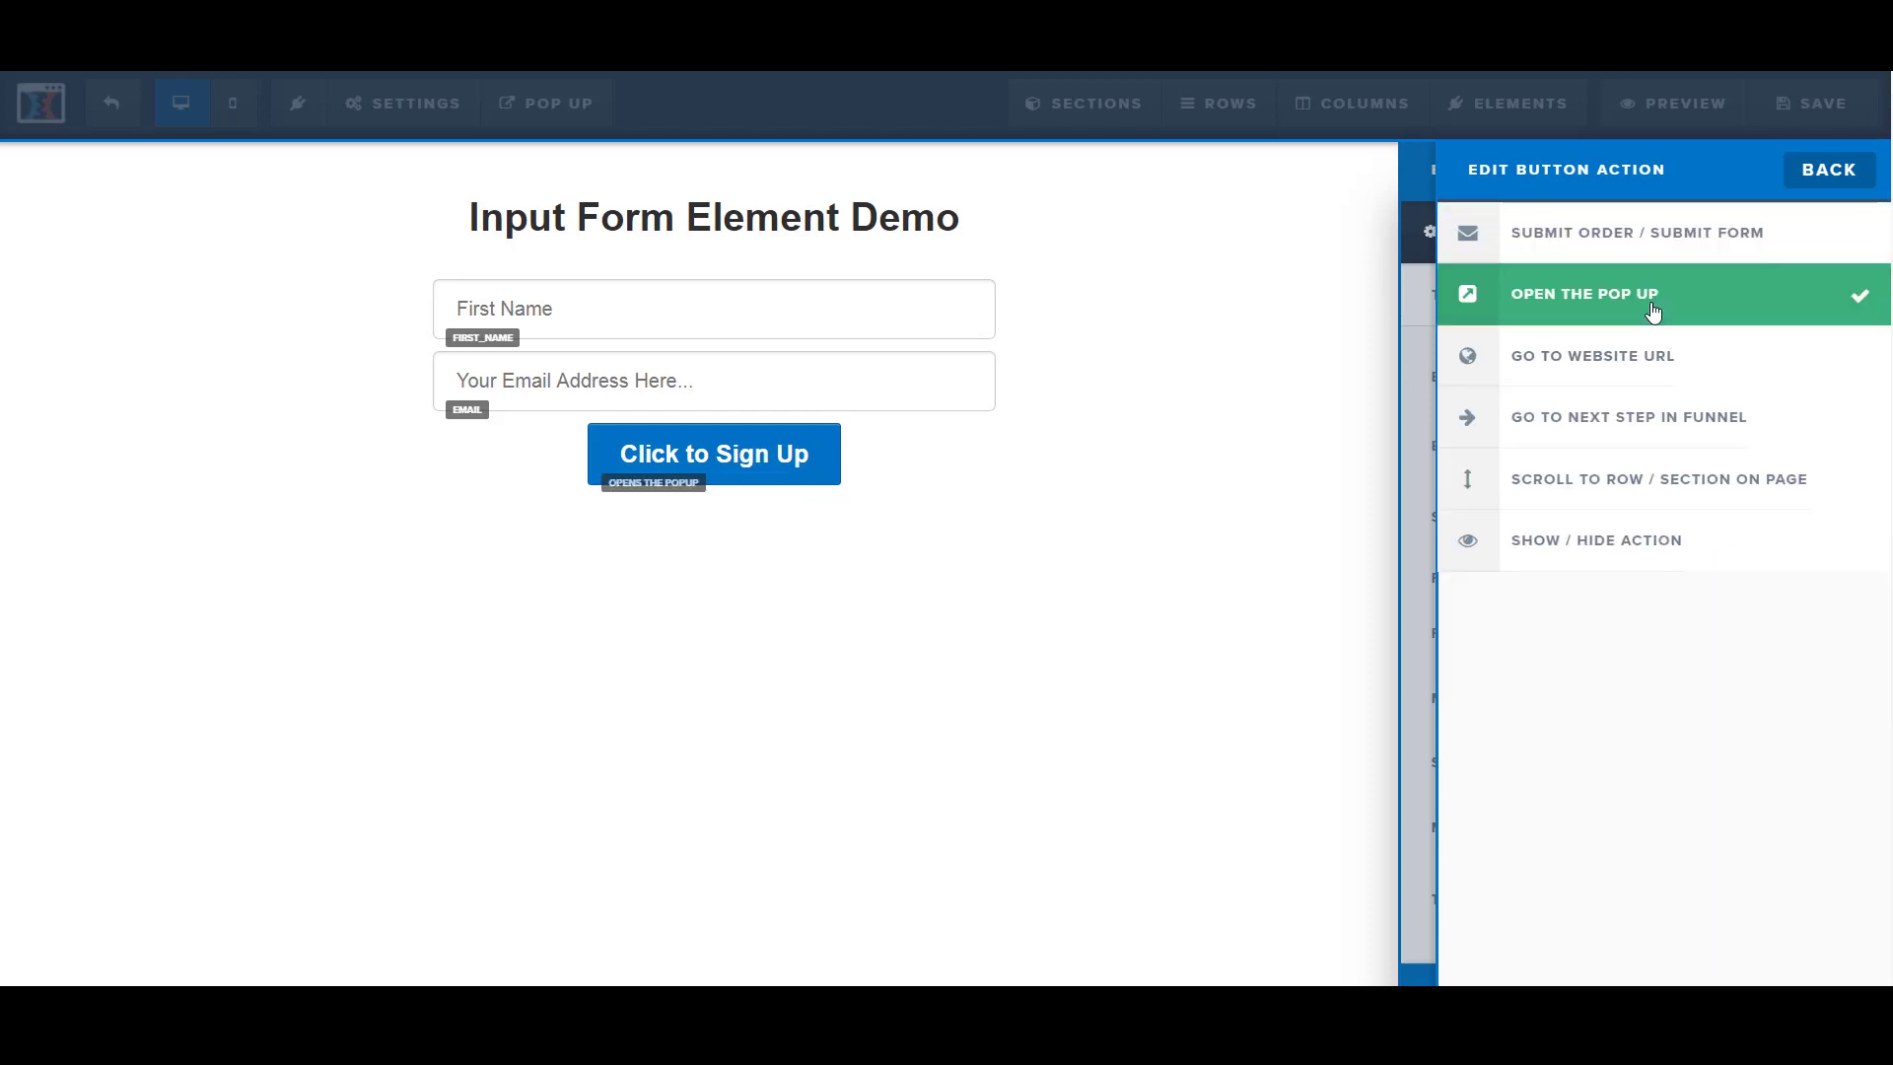
pyautogui.click(1642, 379)
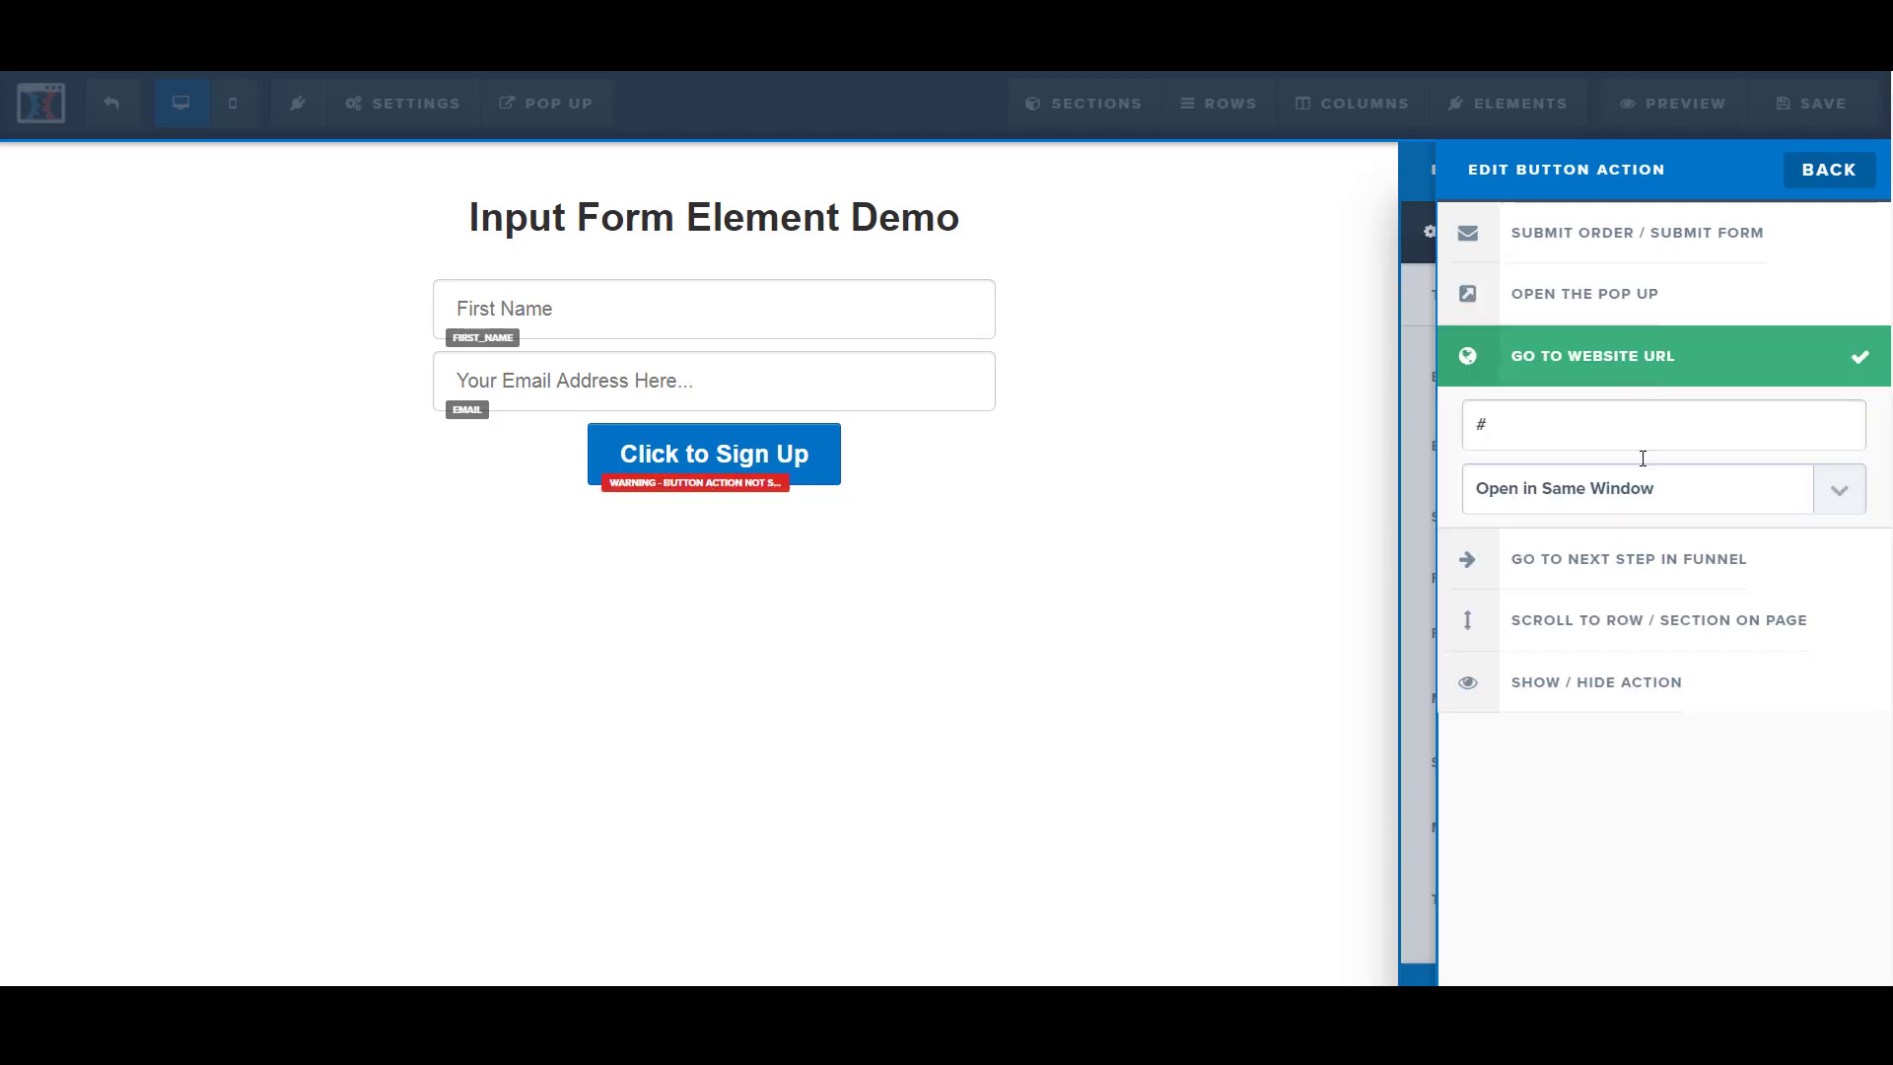
pyautogui.click(1643, 564)
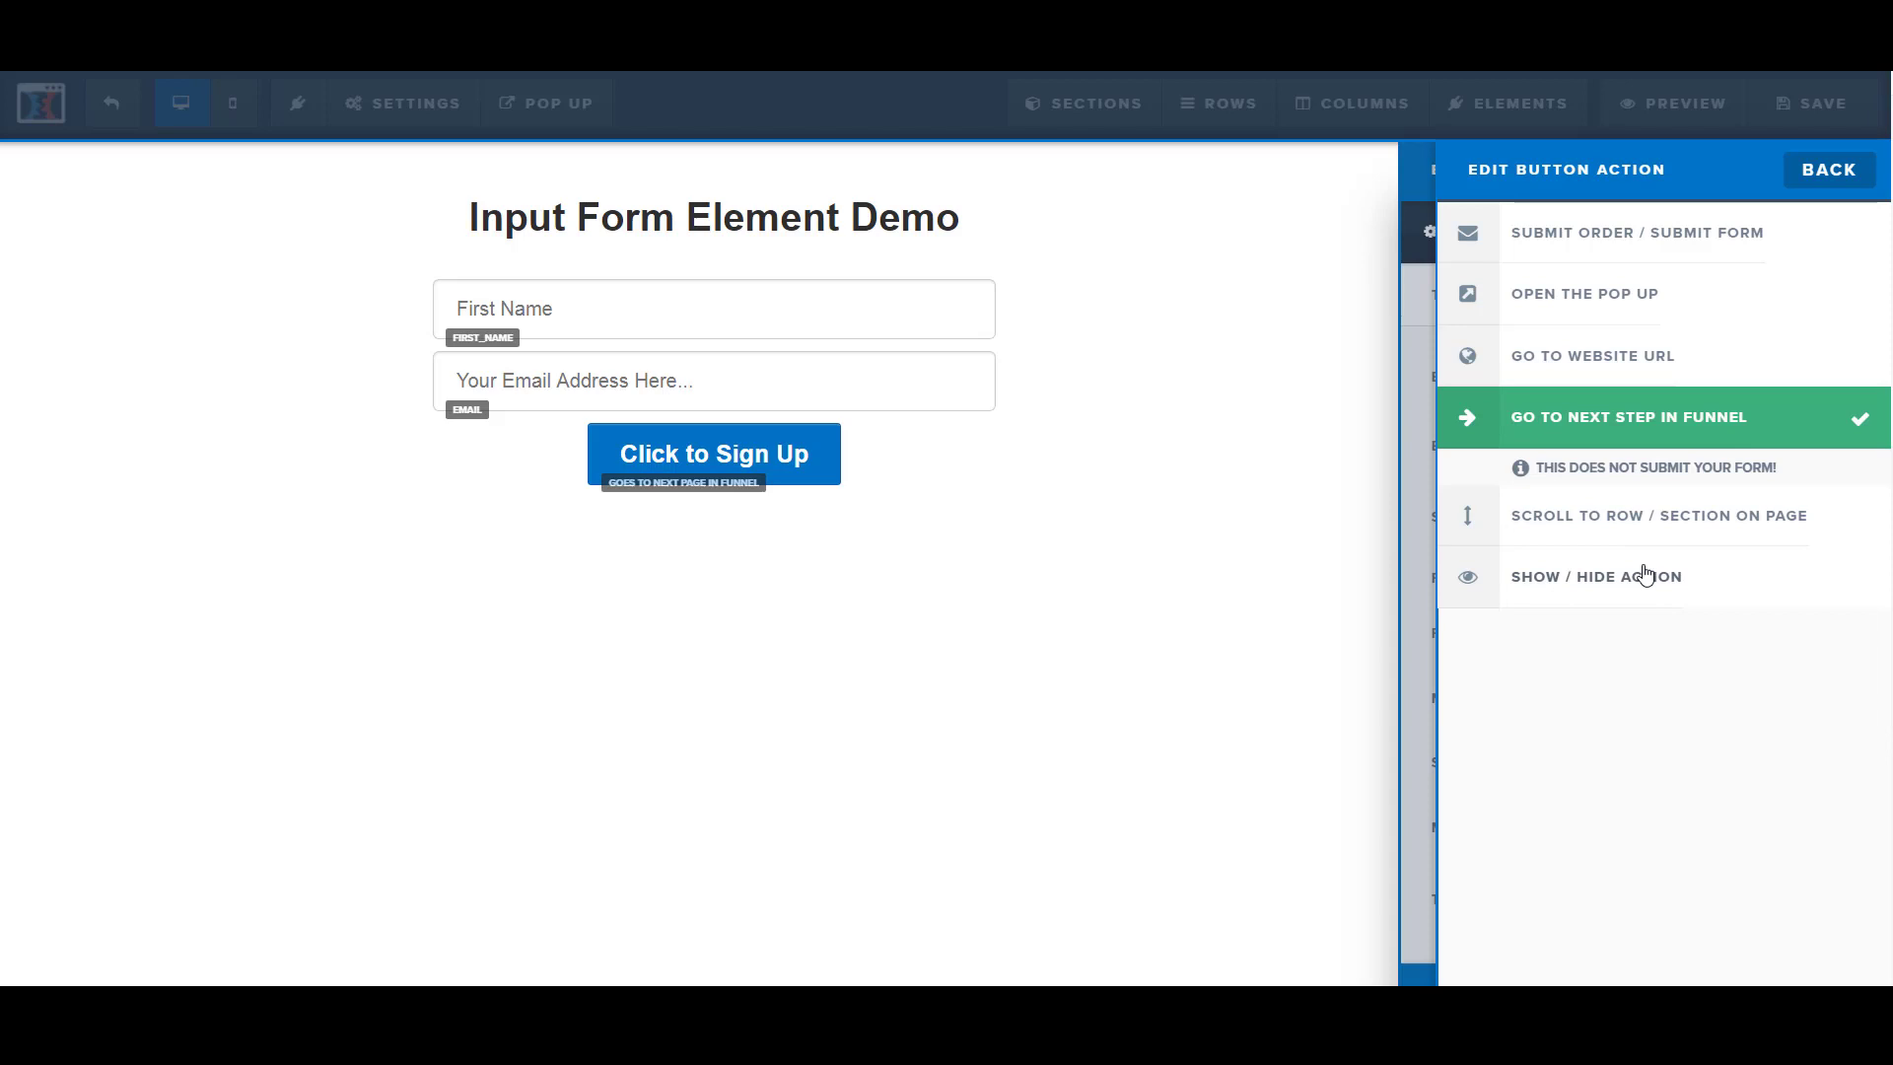
pyautogui.click(1642, 534)
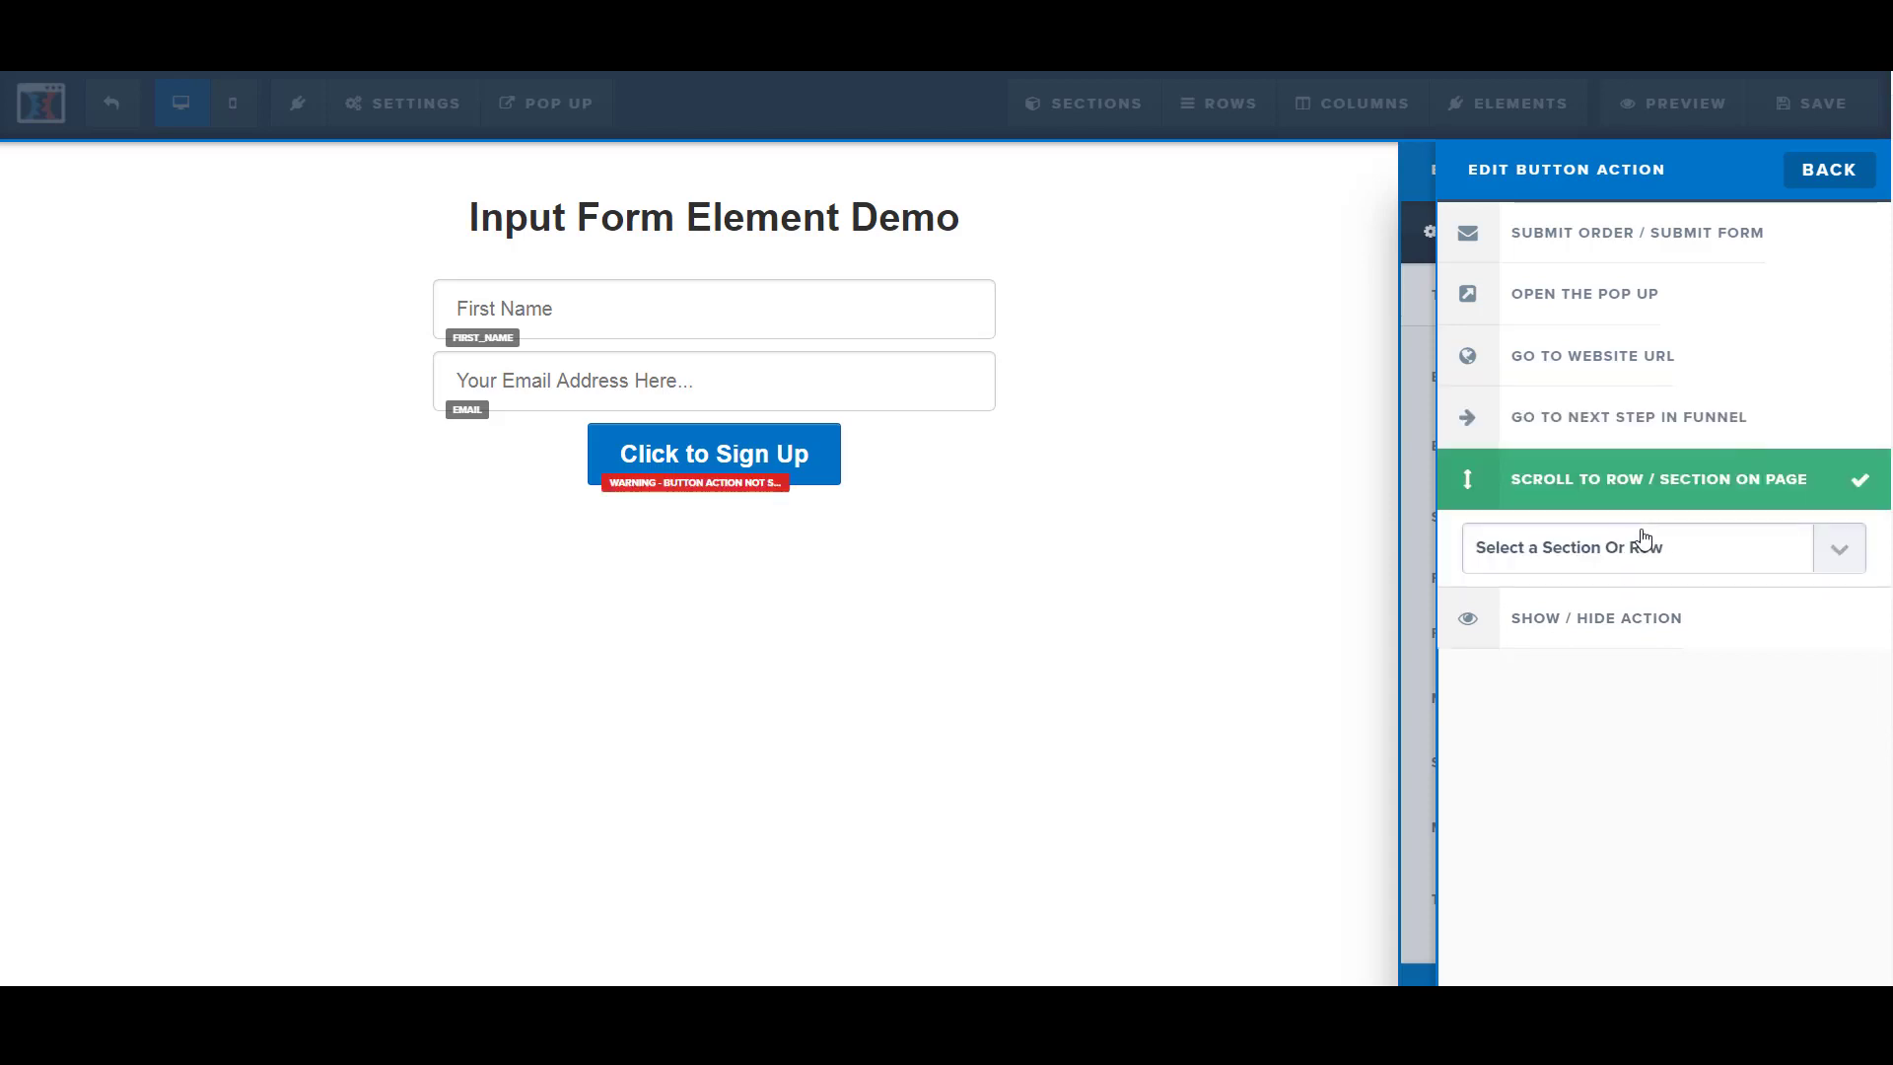
pyautogui.click(1598, 624)
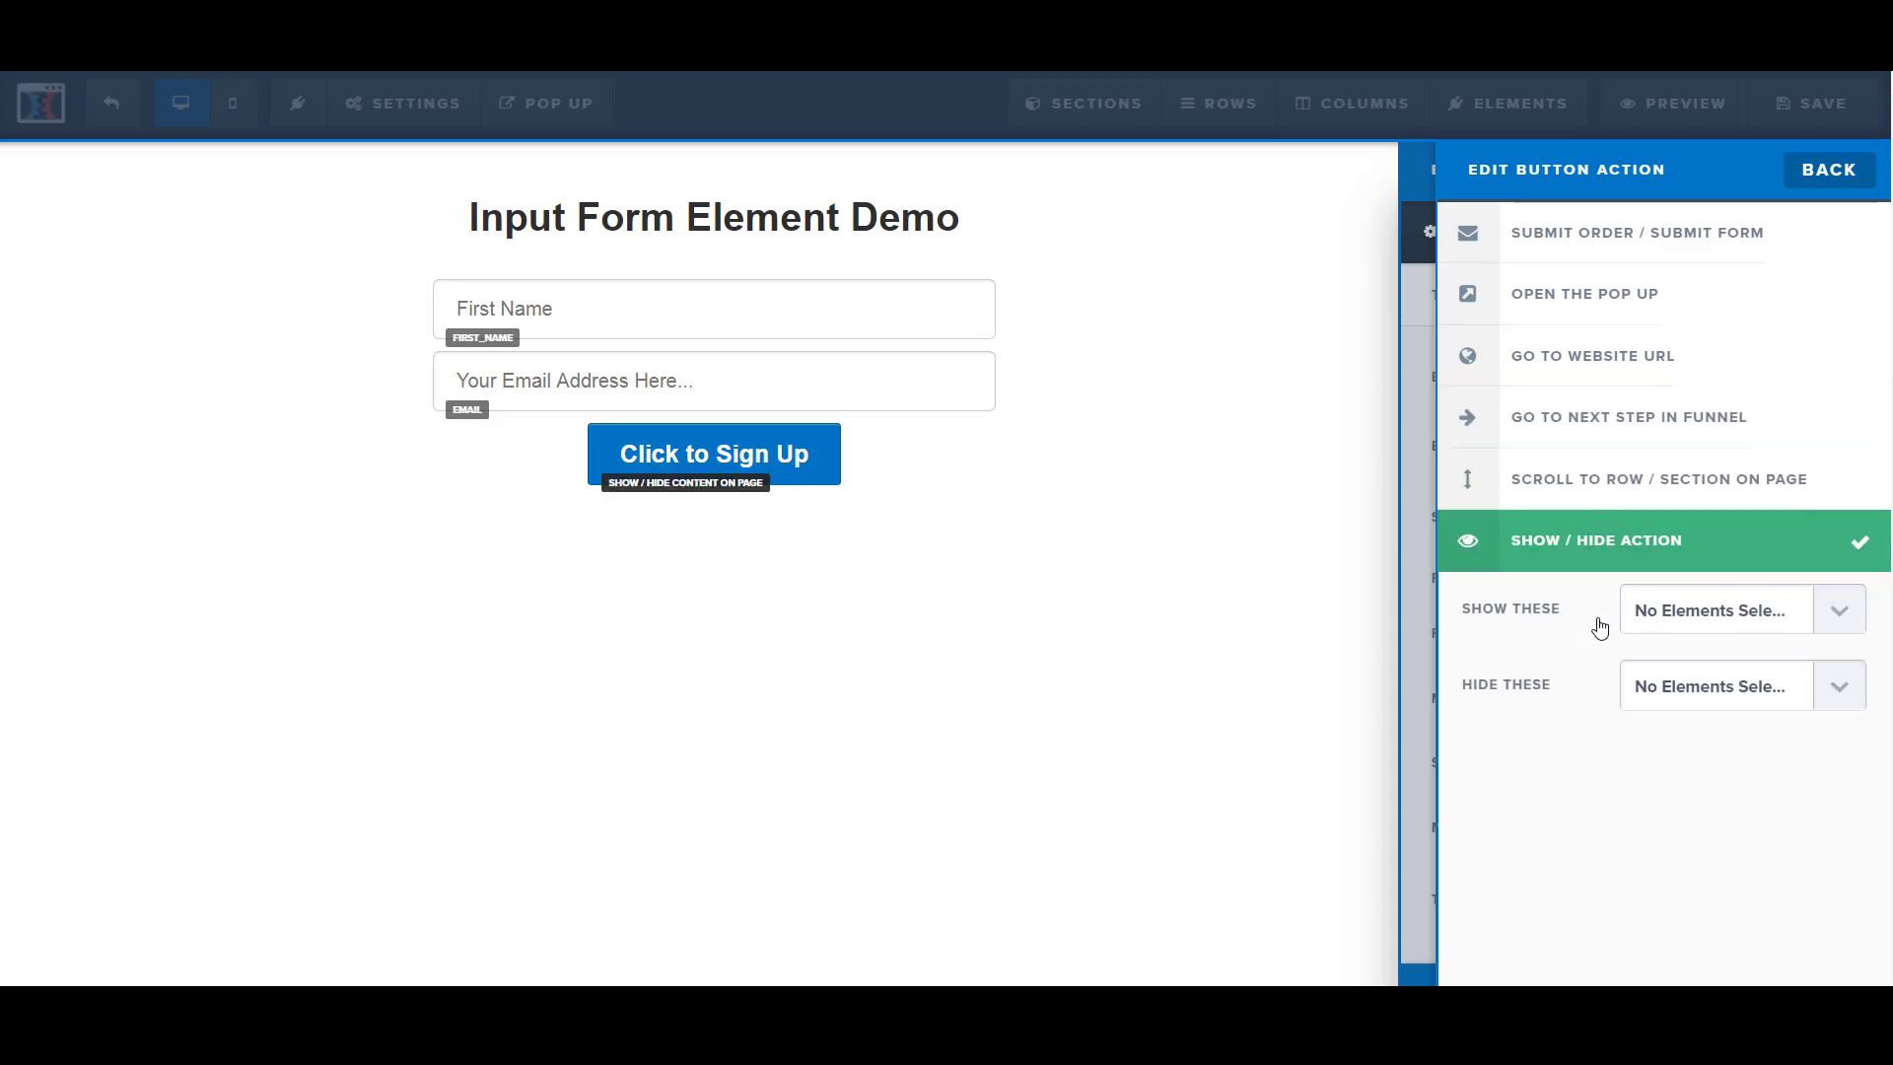
pyautogui.click(1588, 237)
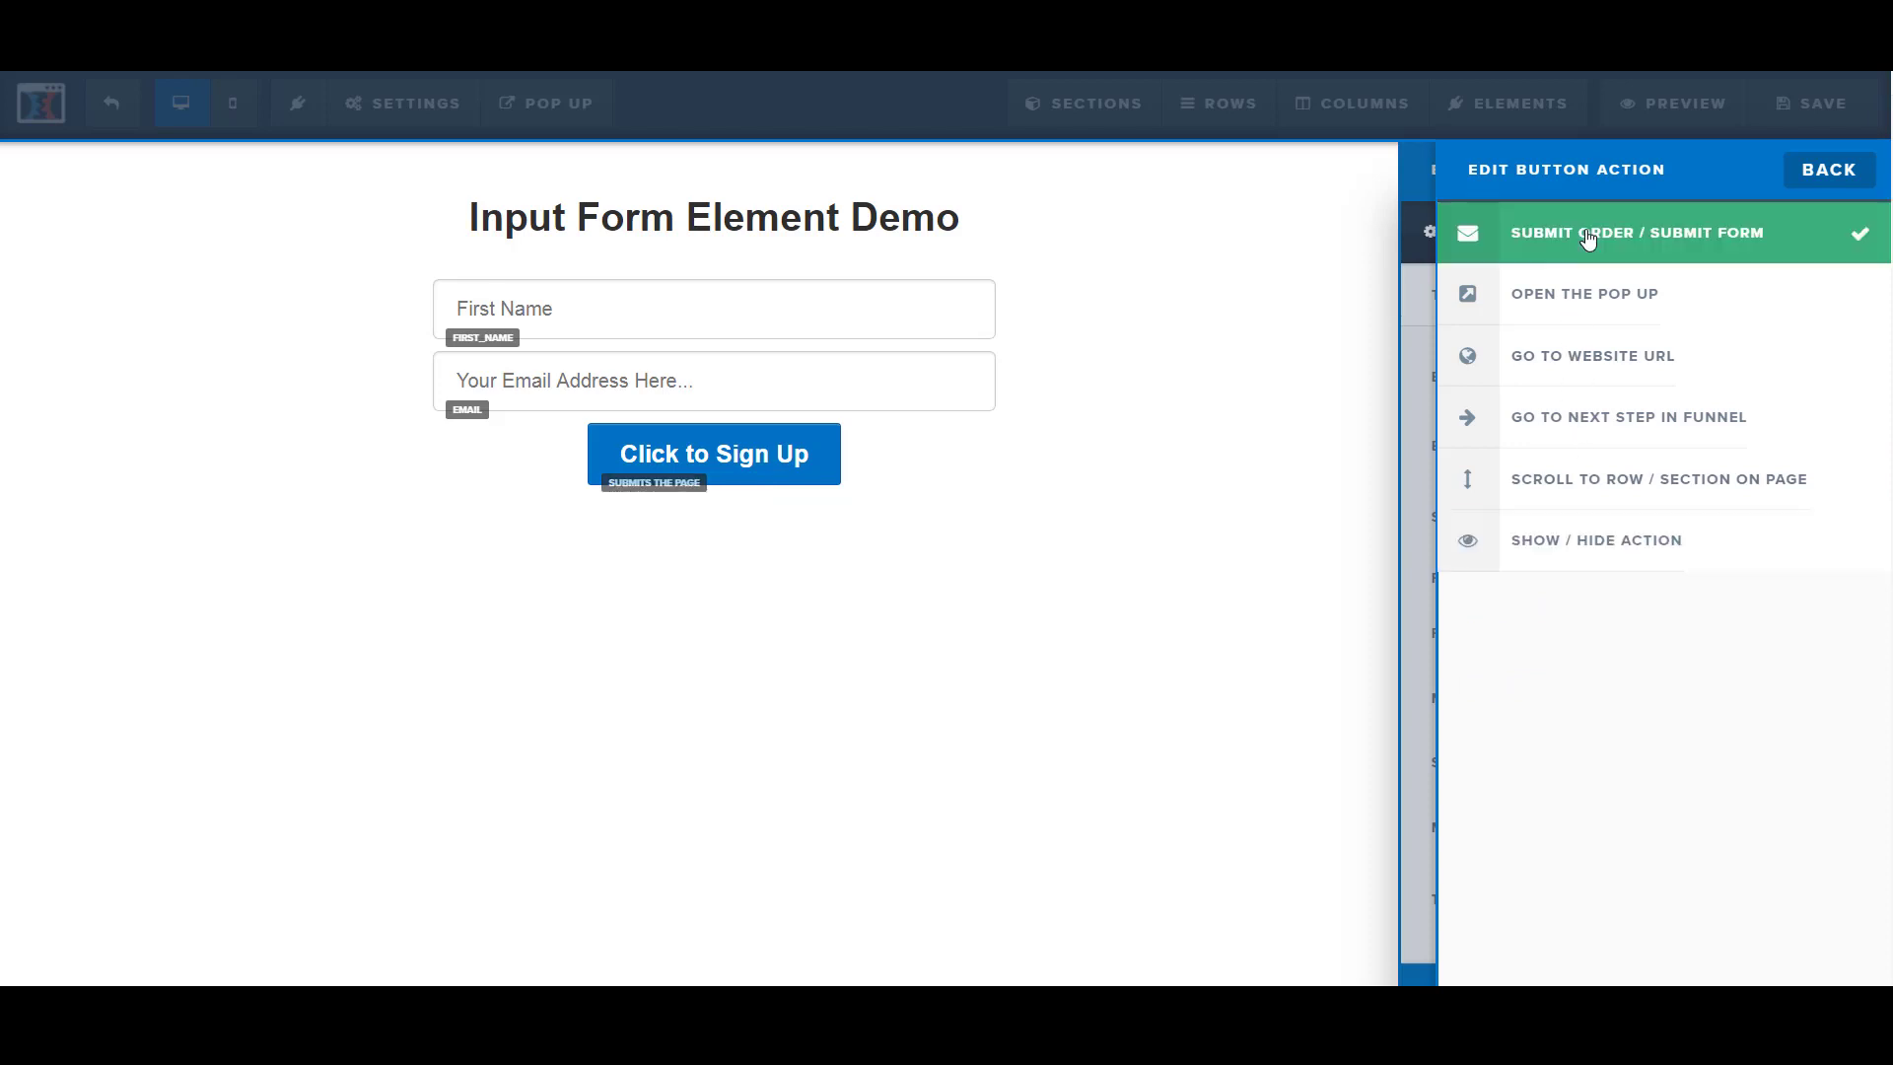
pyautogui.click(1232, 587)
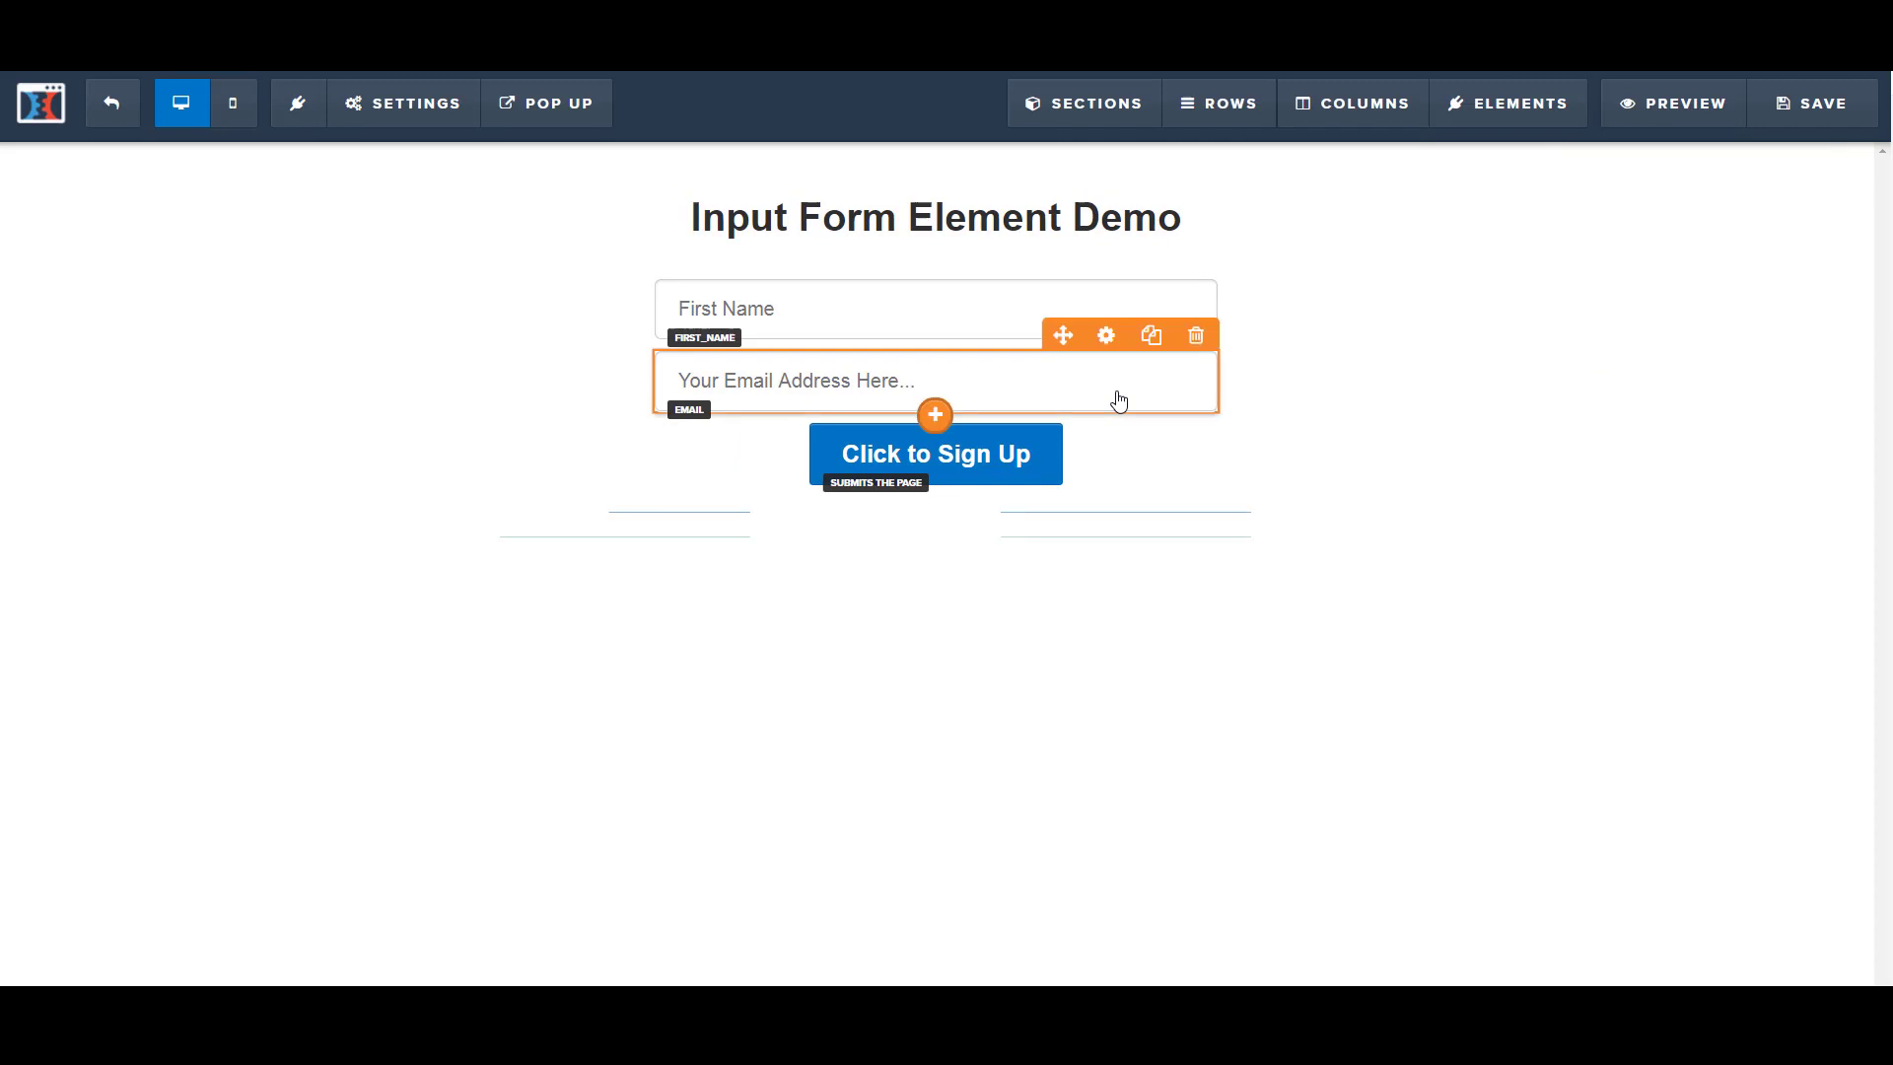
# Review the email and First Name fields' settings, closing each without changes.
pyautogui.click(1154, 410)
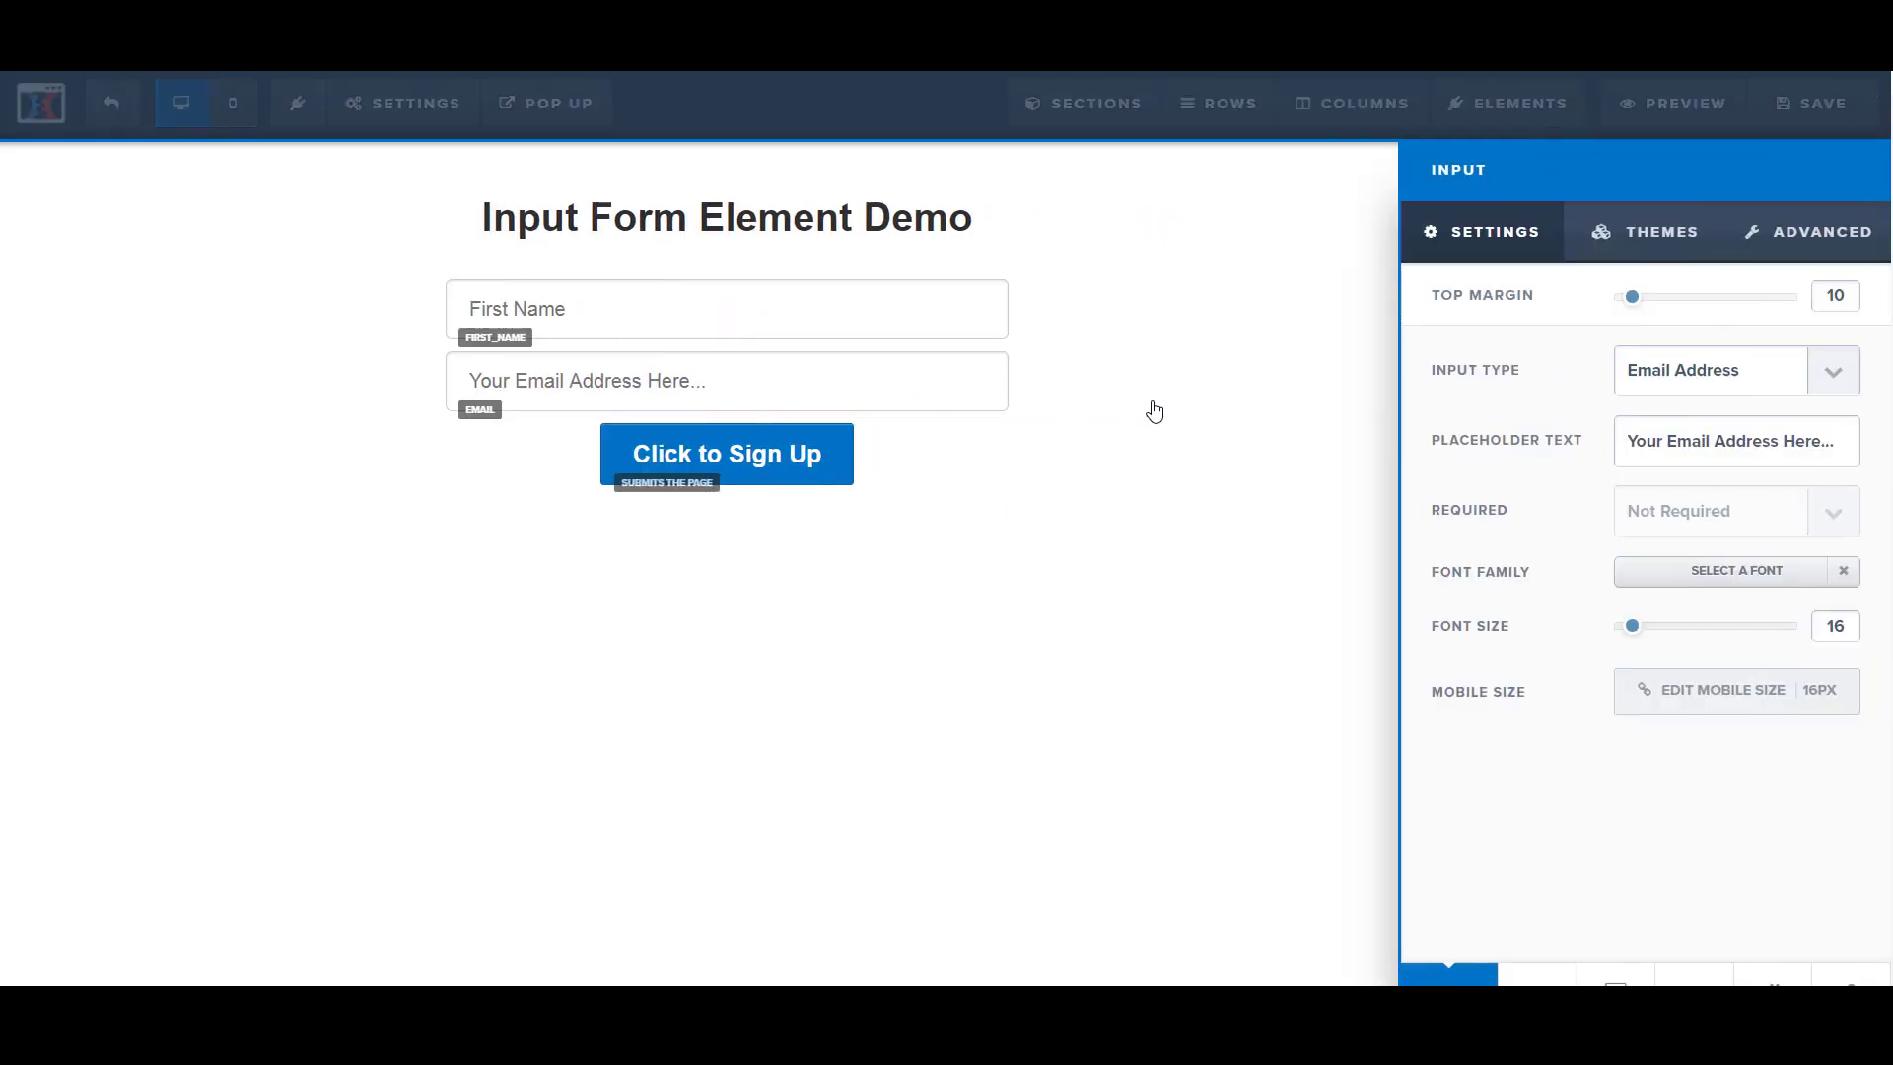
pyautogui.click(1140, 457)
pyautogui.click(1001, 325)
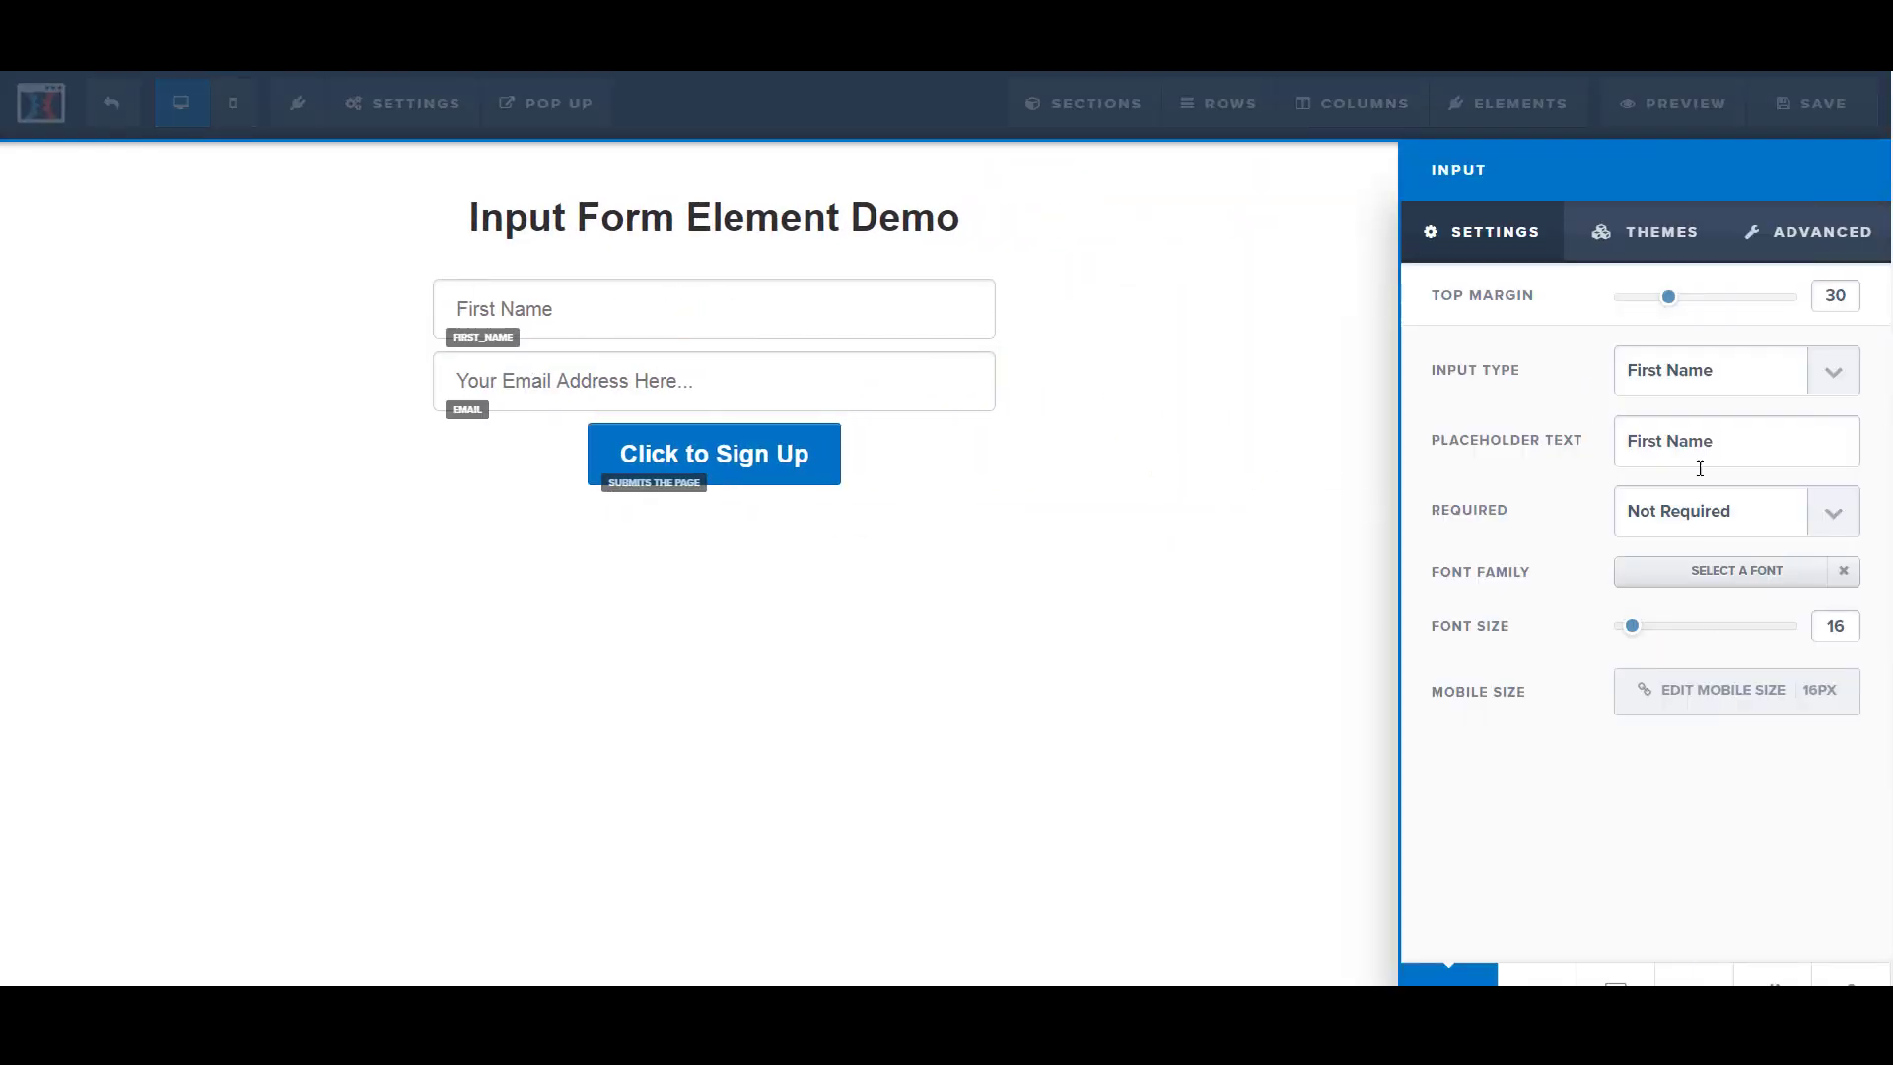
pyautogui.click(1276, 659)
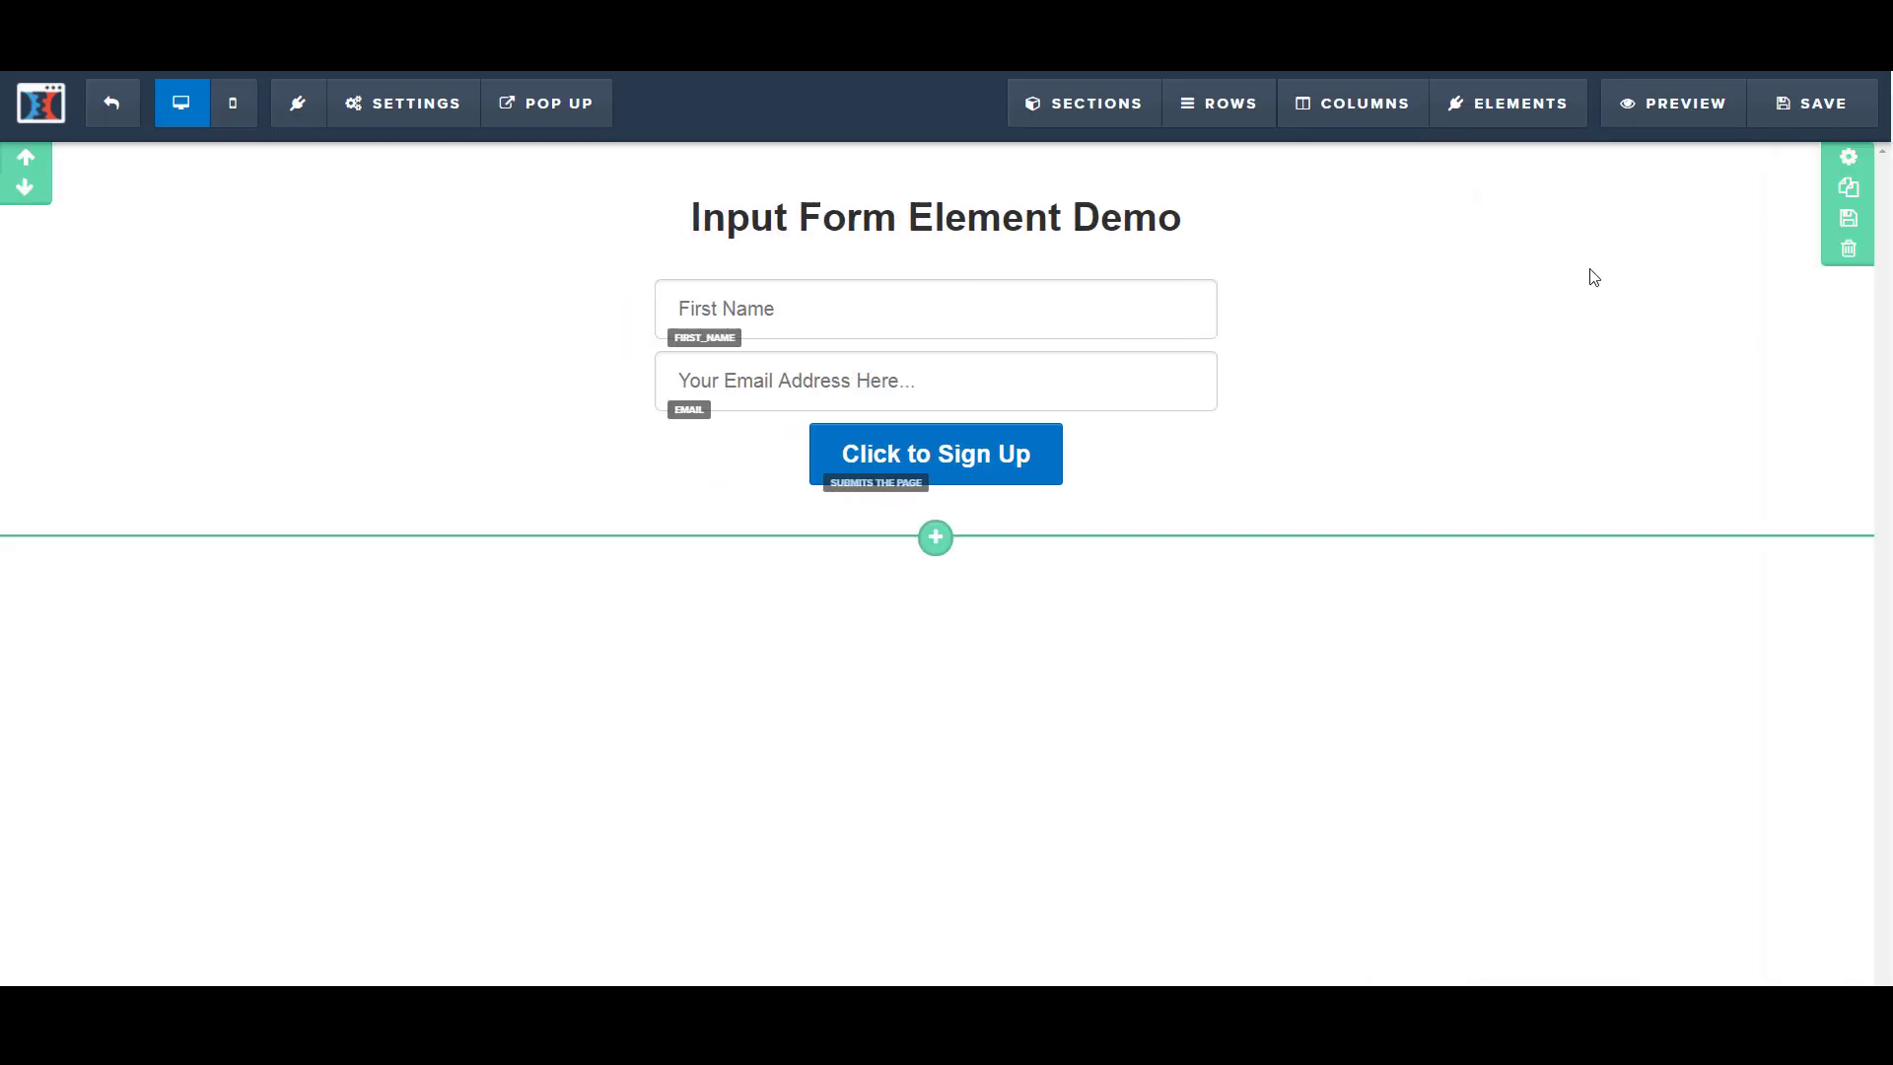
# Save the page and dismiss the SEO Meta Data prompt.
pyautogui.click(1814, 103)
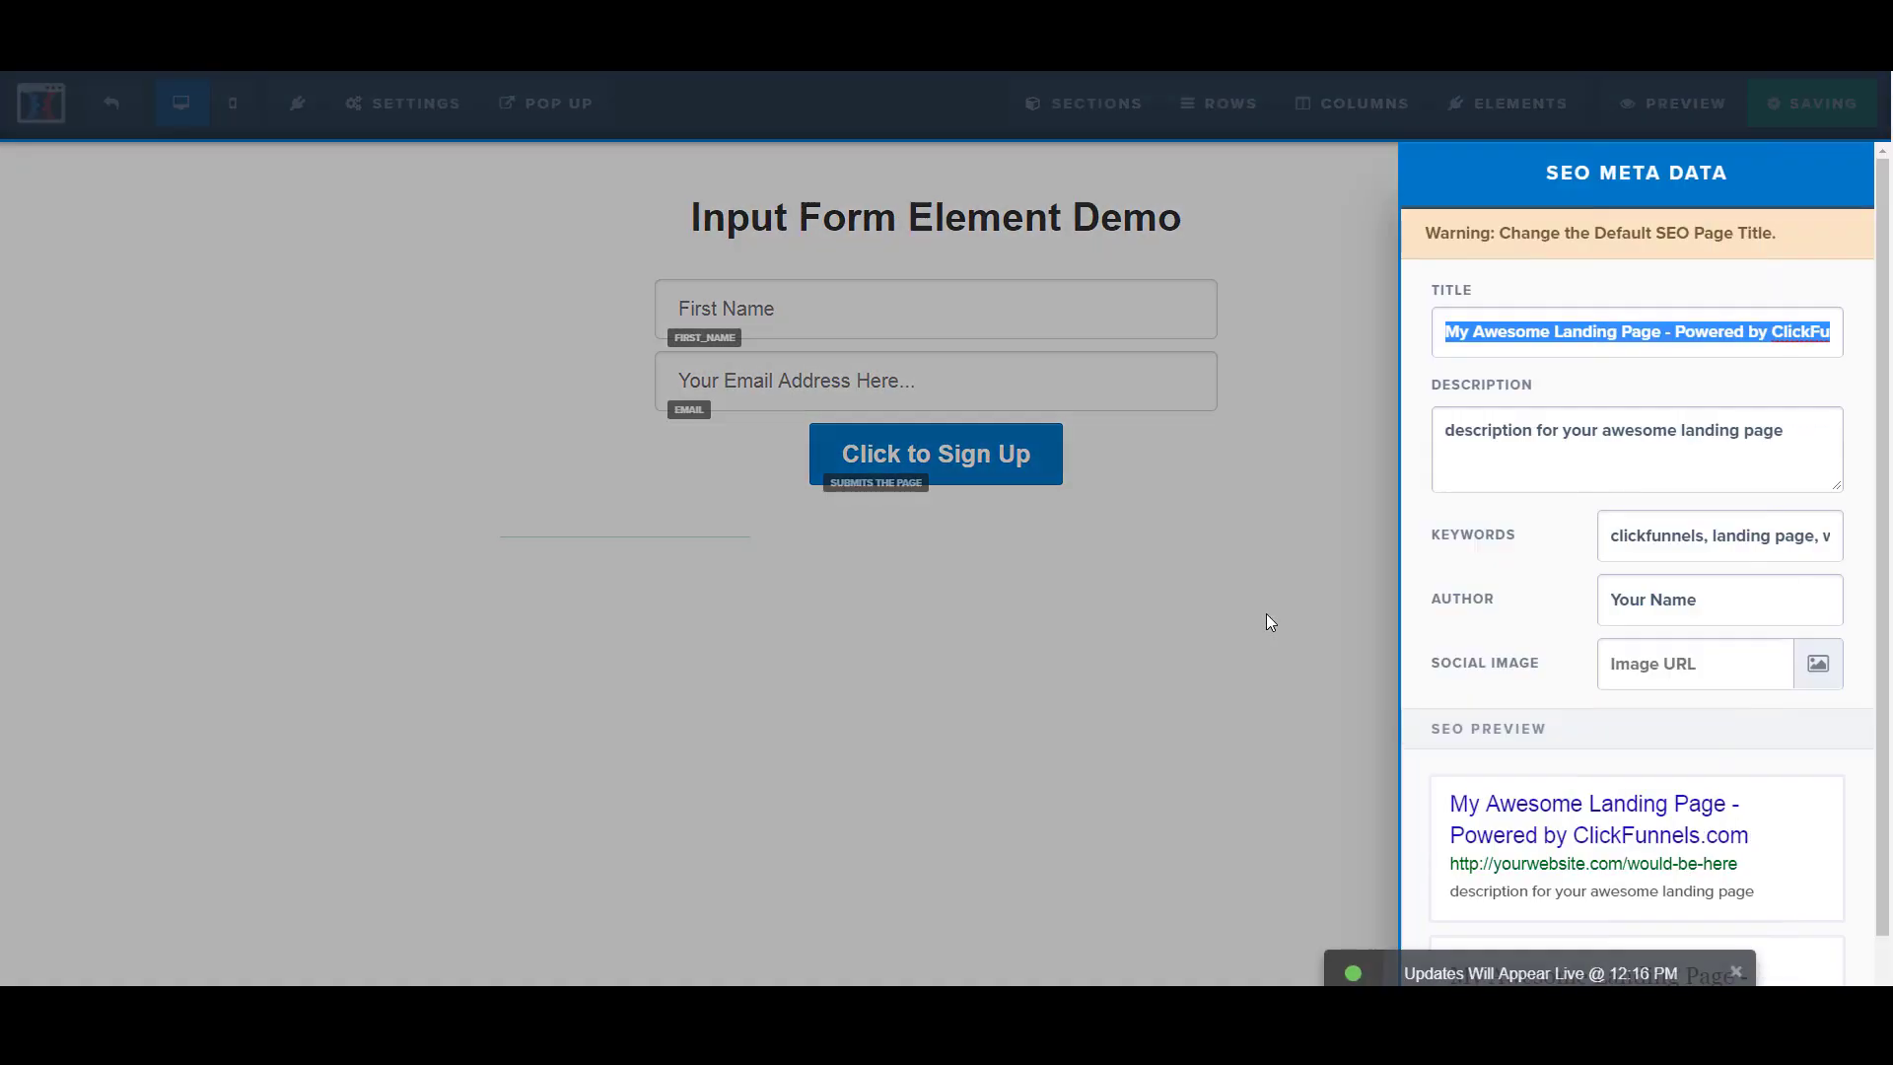
pyautogui.click(1268, 619)
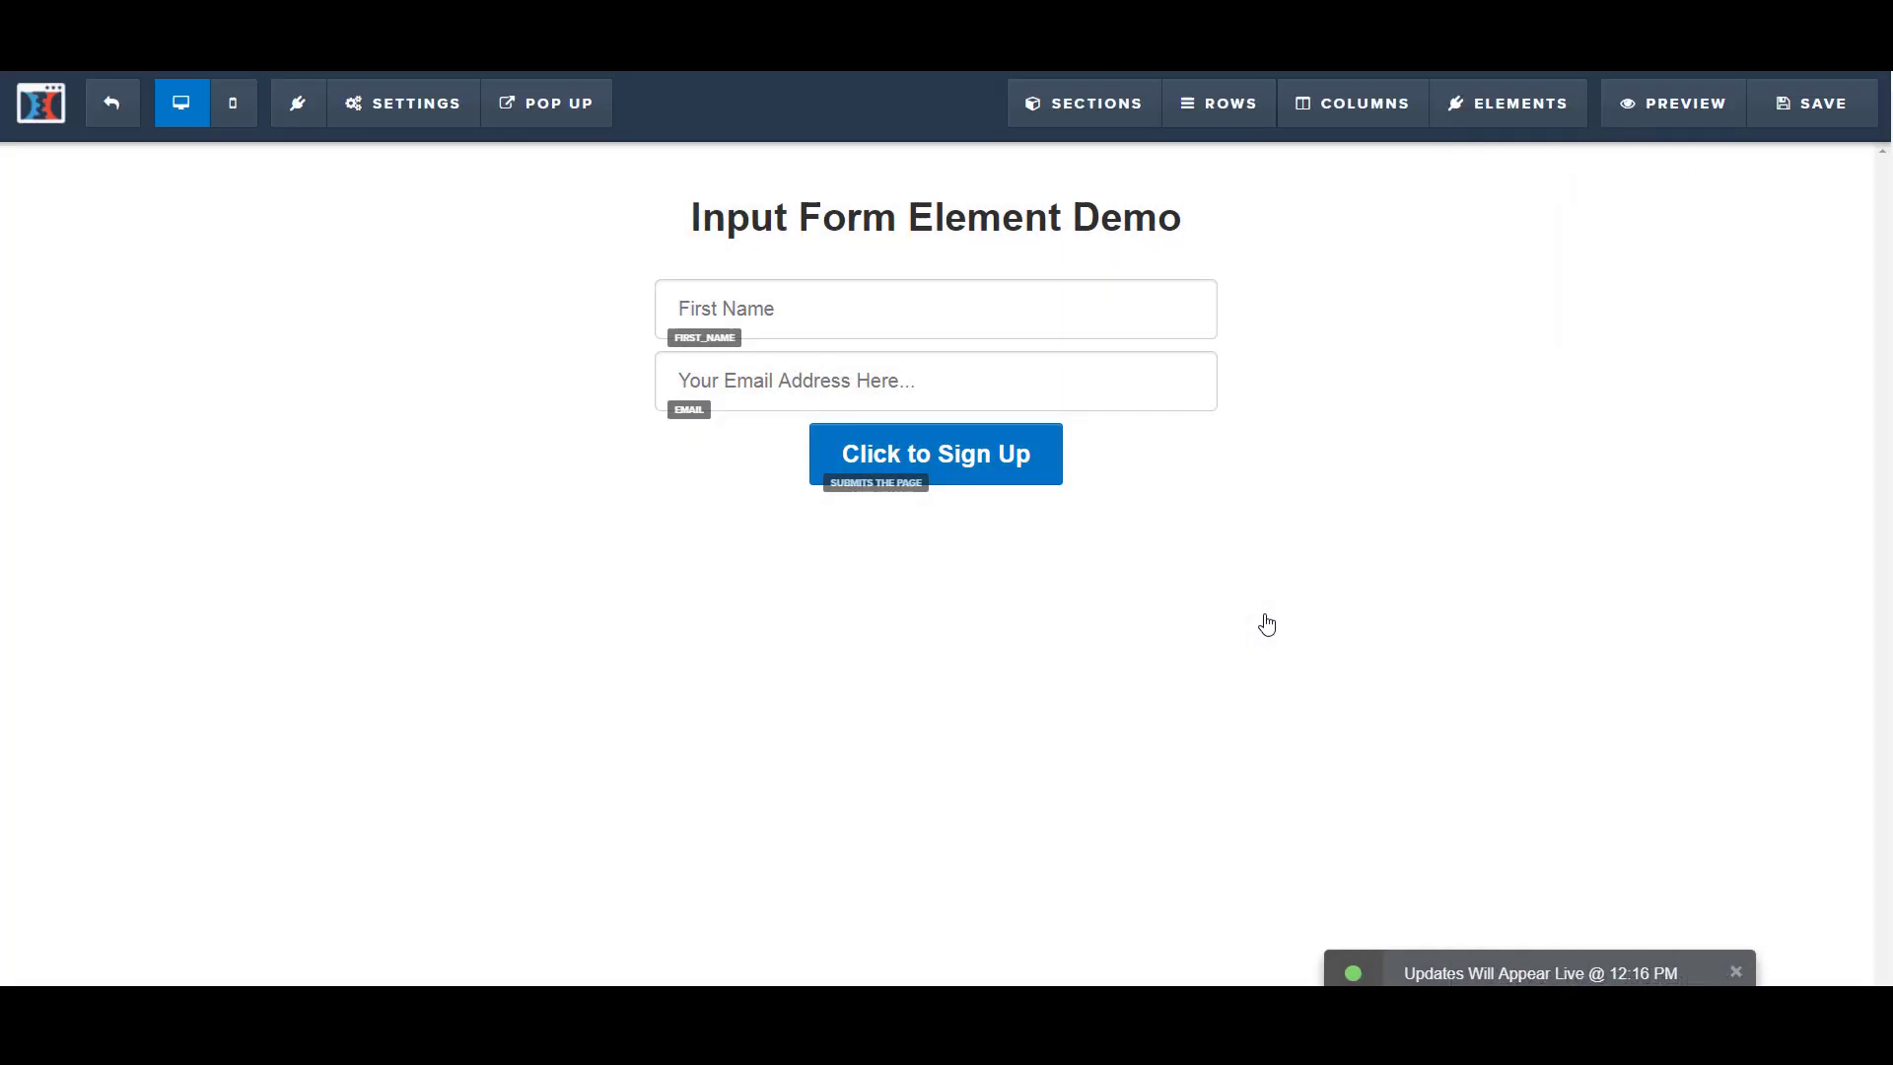